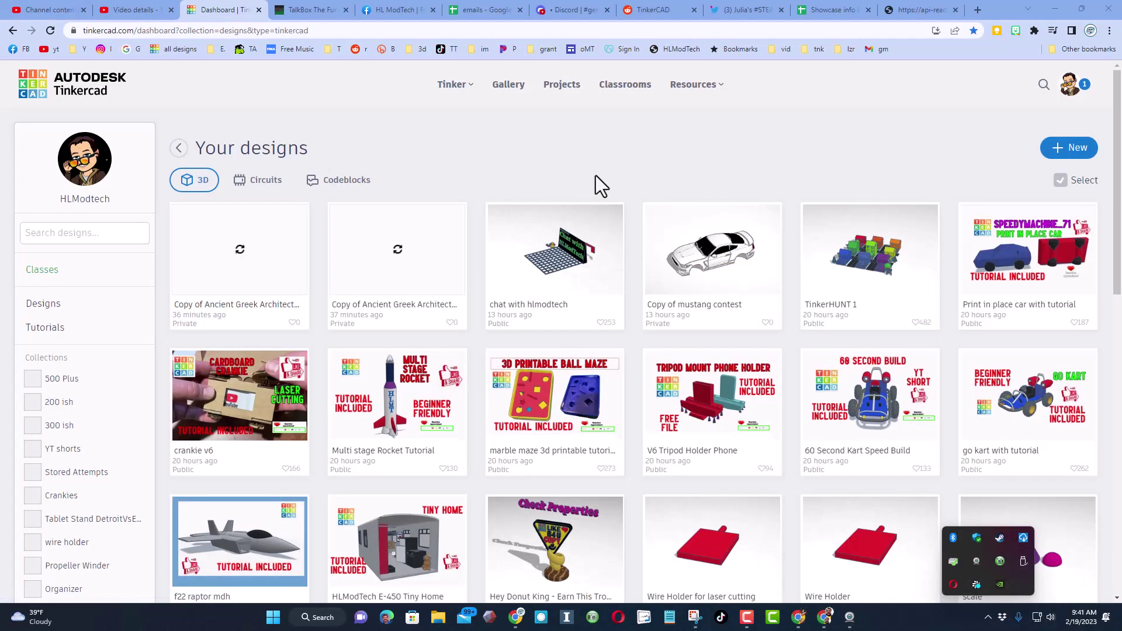
Switch Your designs to the Codeblocks tab and open the + New design menu.
{"action": "left_click", "coordinate": [346, 182]}
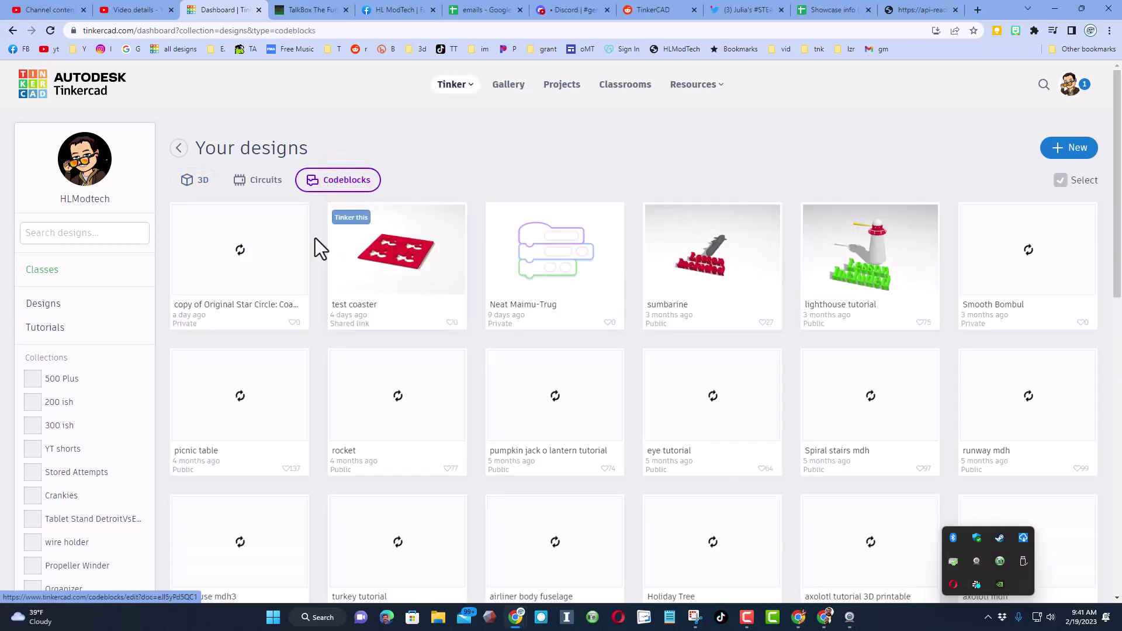
{"action": "left_click", "coordinate": [1067, 150]}
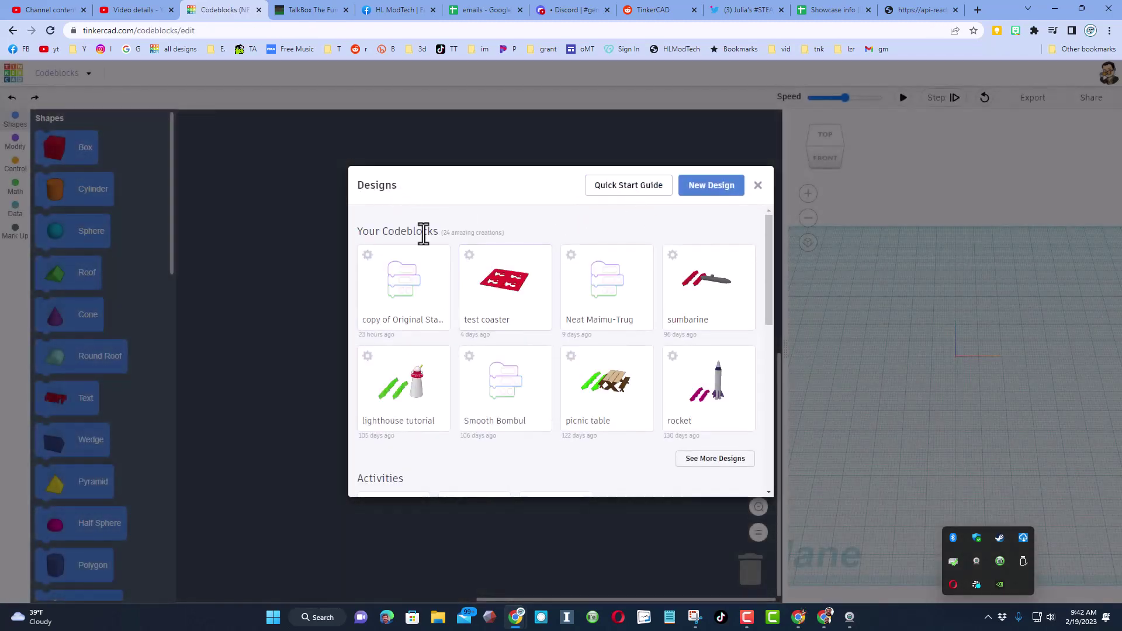
Create a new blank Codeblocks design and title it 'coaster mdh'.
{"action": "left_click", "coordinate": [696, 189]}
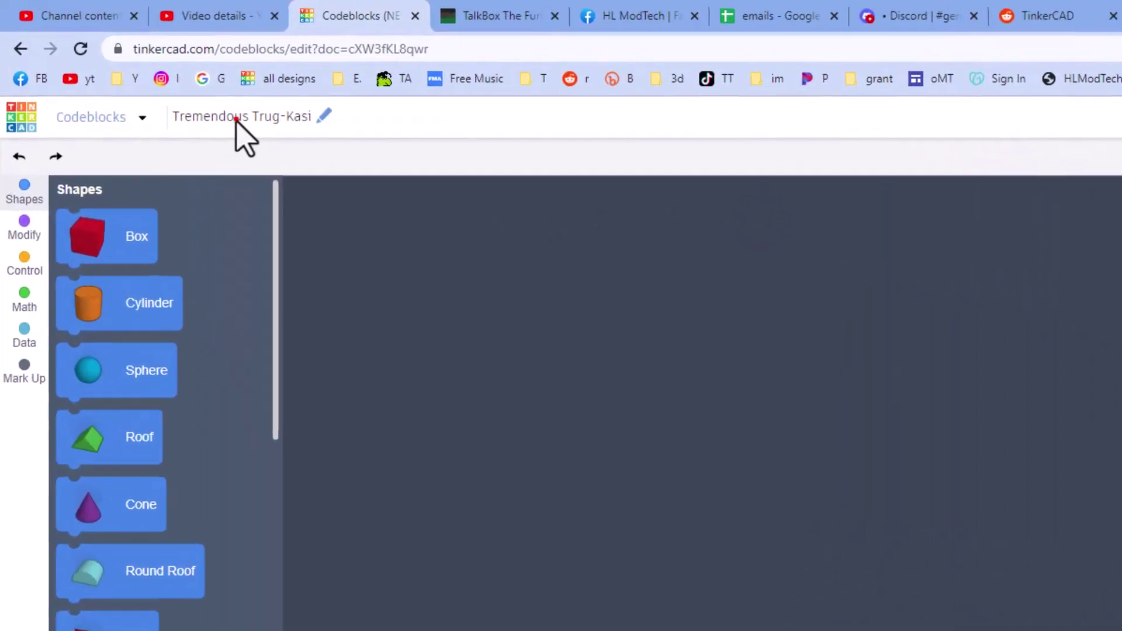
{"action": "left_click", "coordinate": [190, 95]}
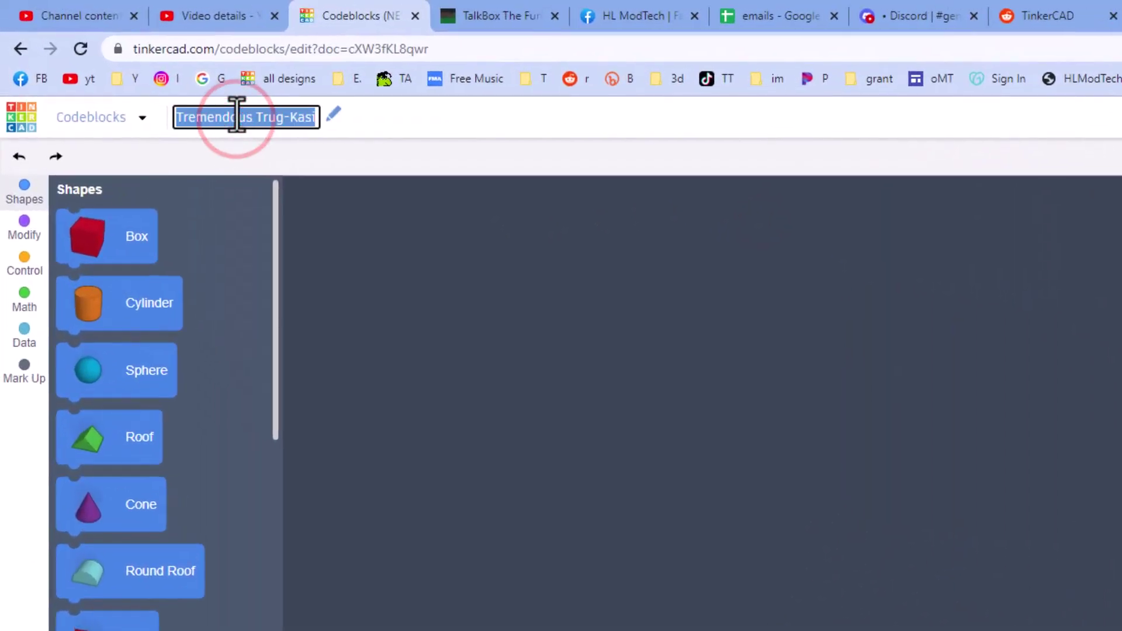
{"action": "type", "text": "coaster mdh"}
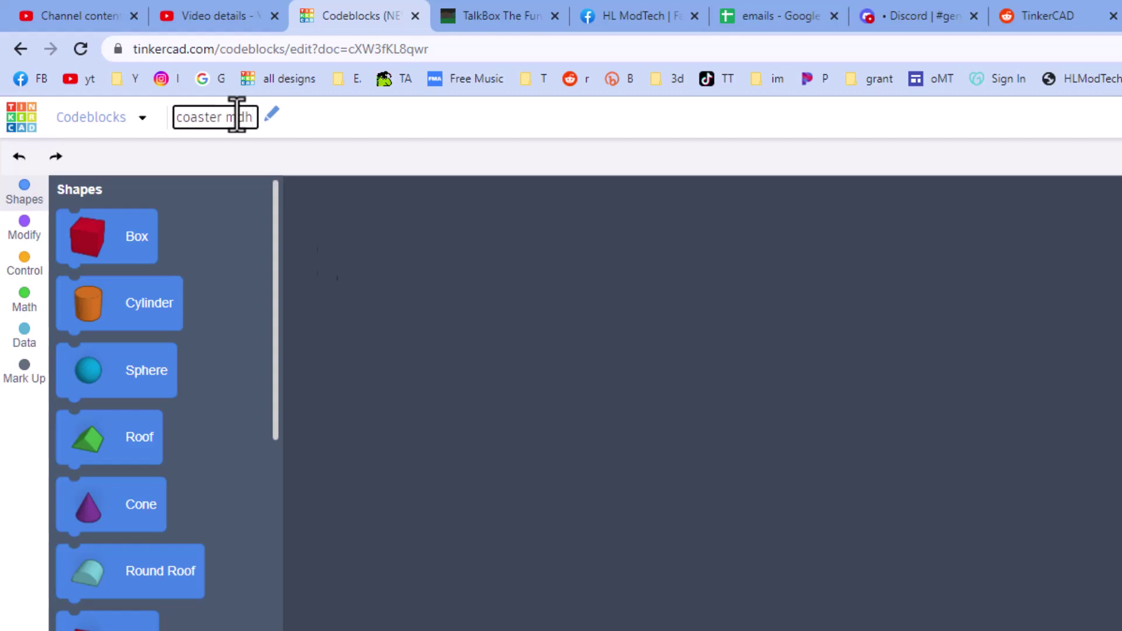
{"action": "left_click", "coordinate": [670, 552]}
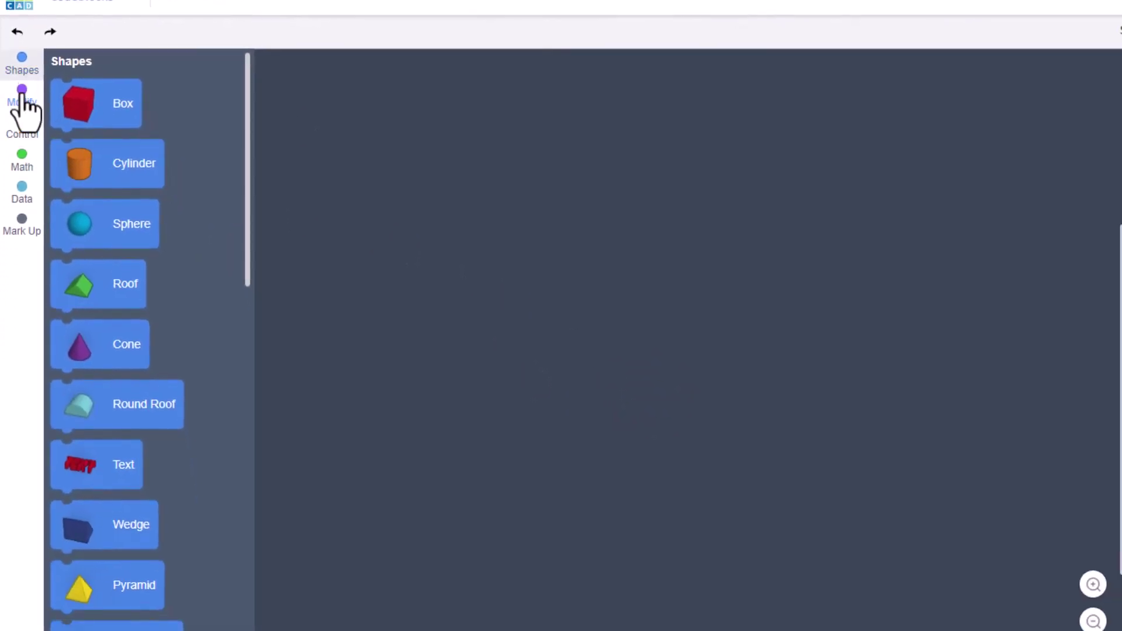
Add a Create New Object block and rename its variable to circlestar.
{"action": "left_click", "coordinate": [22, 97]}
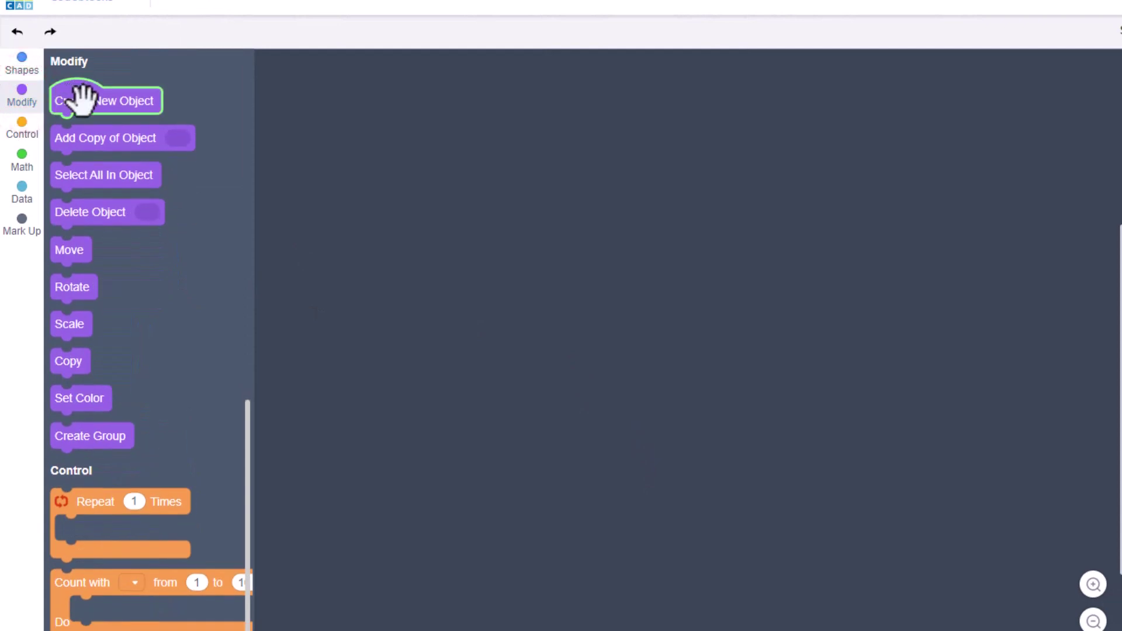
{"action": "left_click_drag", "start_coordinate": [82, 101], "coordinate": [468, 214]}
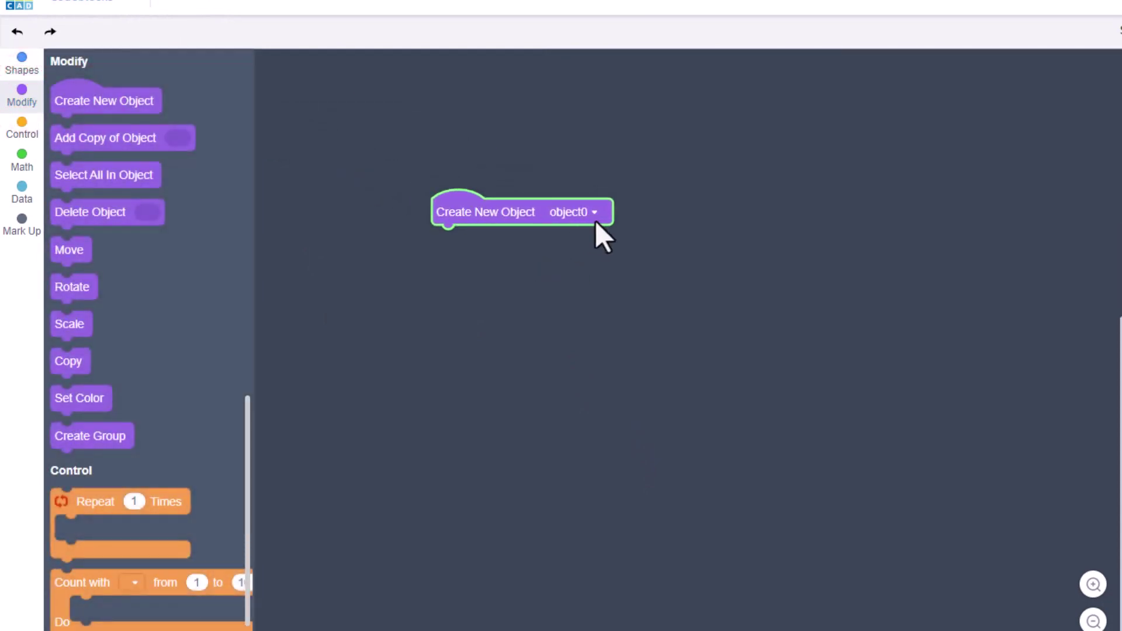
{"action": "left_click", "coordinate": [595, 212]}
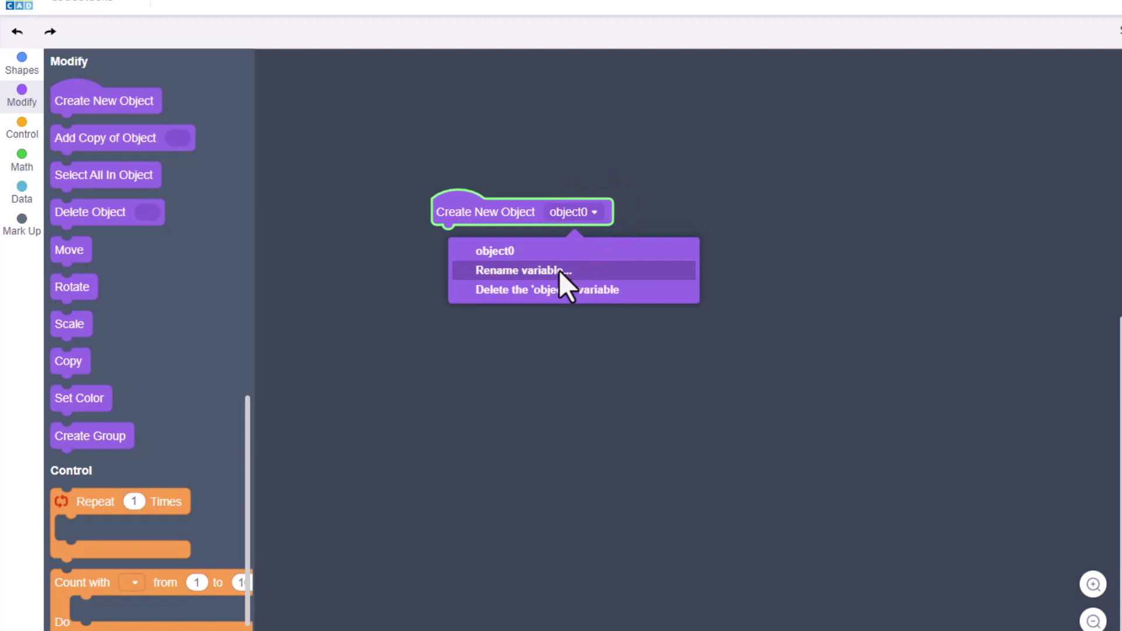
{"action": "left_click", "coordinate": [559, 271]}
{"action": "type", "text": "circlestar"}
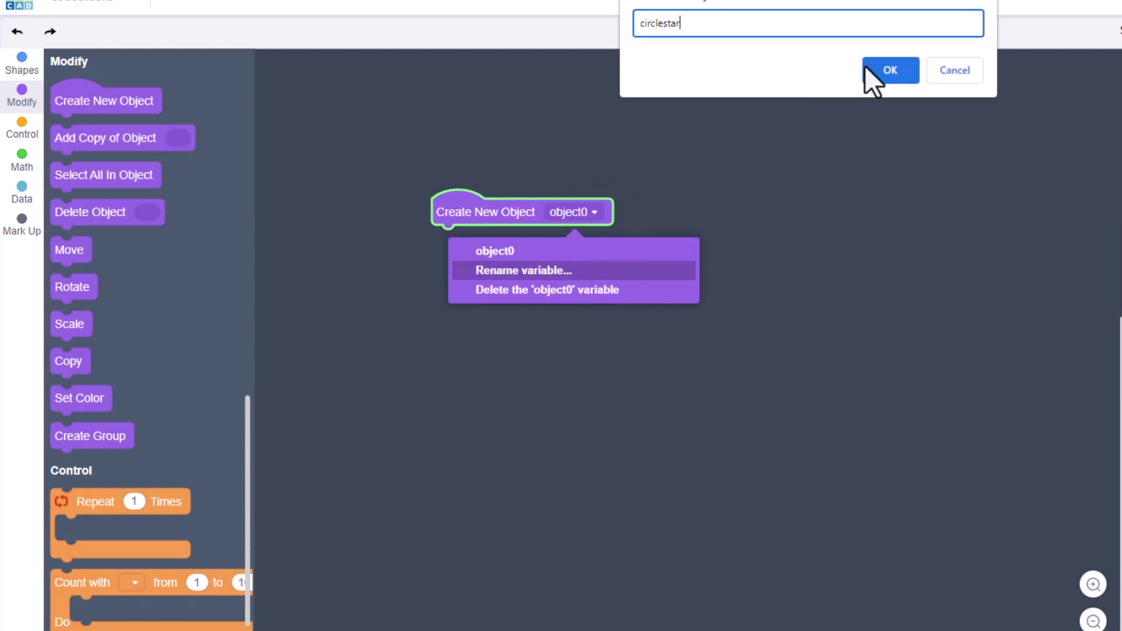
{"action": "left_click", "coordinate": [883, 76]}
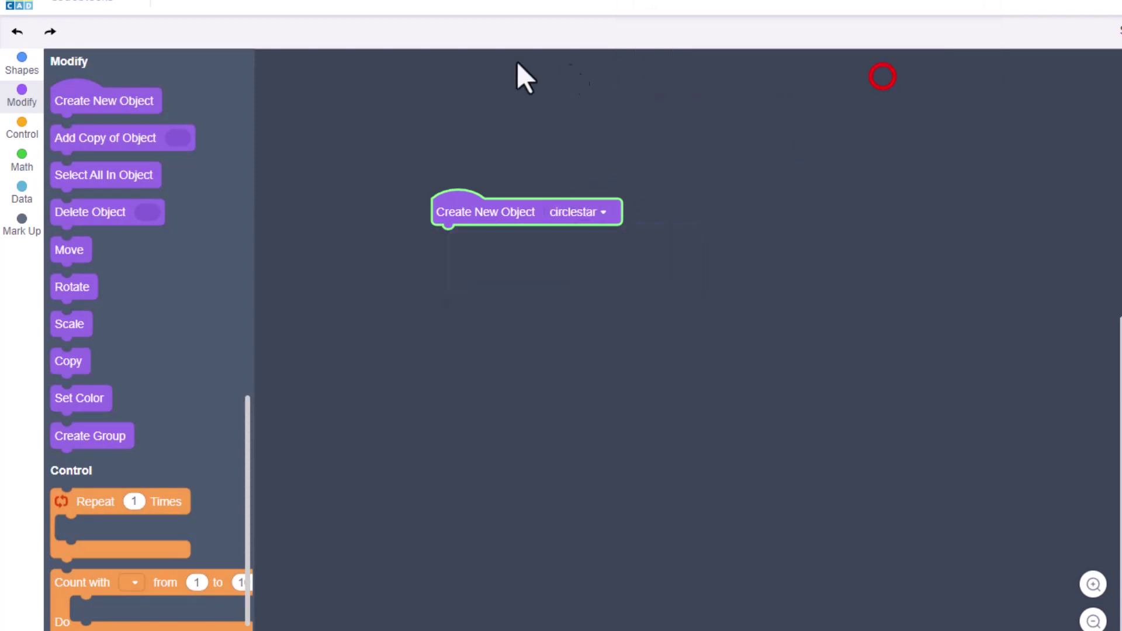
Add a cylinder to circlestar with radius 9 and height 7.
{"action": "left_click", "coordinate": [22, 62]}
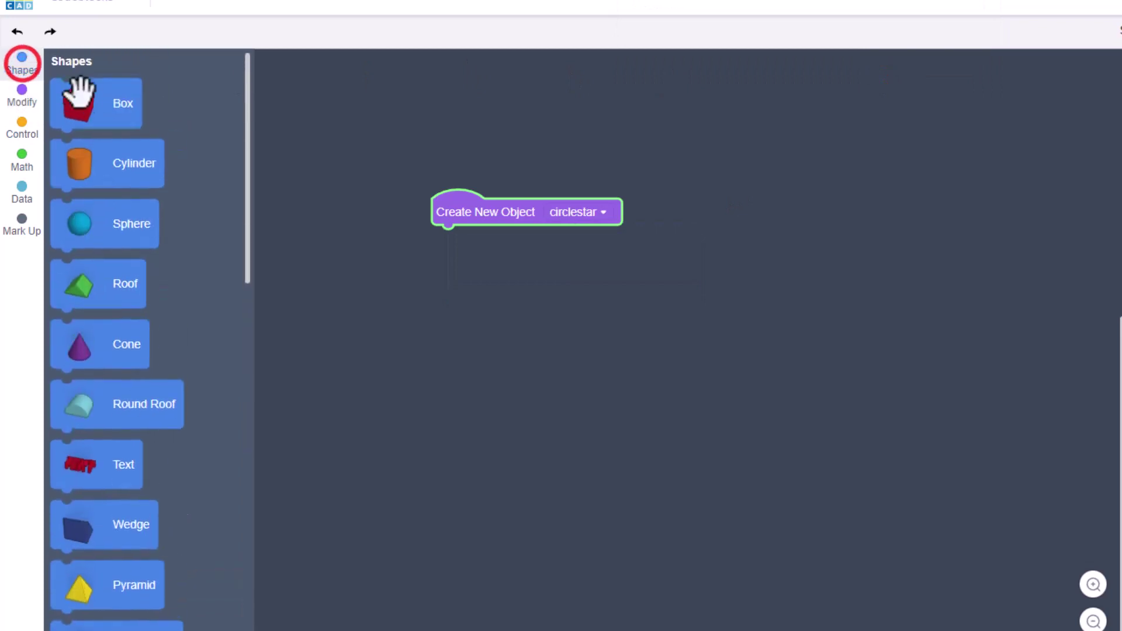
{"action": "left_click_drag", "start_coordinate": [99, 159], "coordinate": [446, 237]}
{"action": "left_click", "coordinate": [586, 241]}
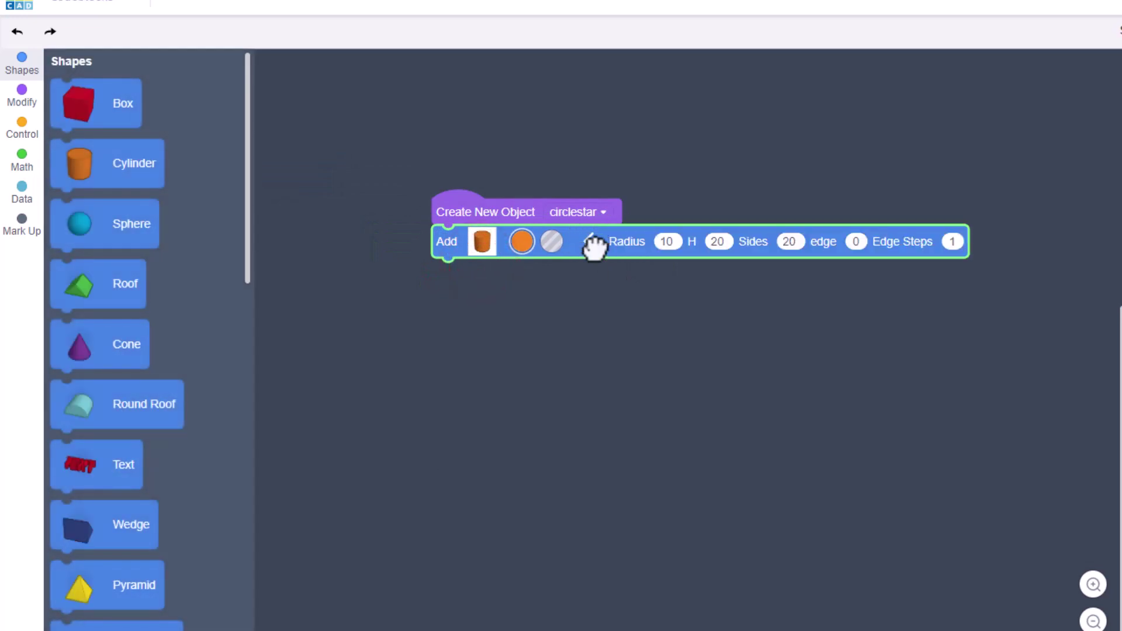
{"action": "left_click", "coordinate": [670, 241]}
{"action": "type", "text": "9"}
{"action": "left_click", "coordinate": [709, 241]}
{"action": "type", "text": "7"}
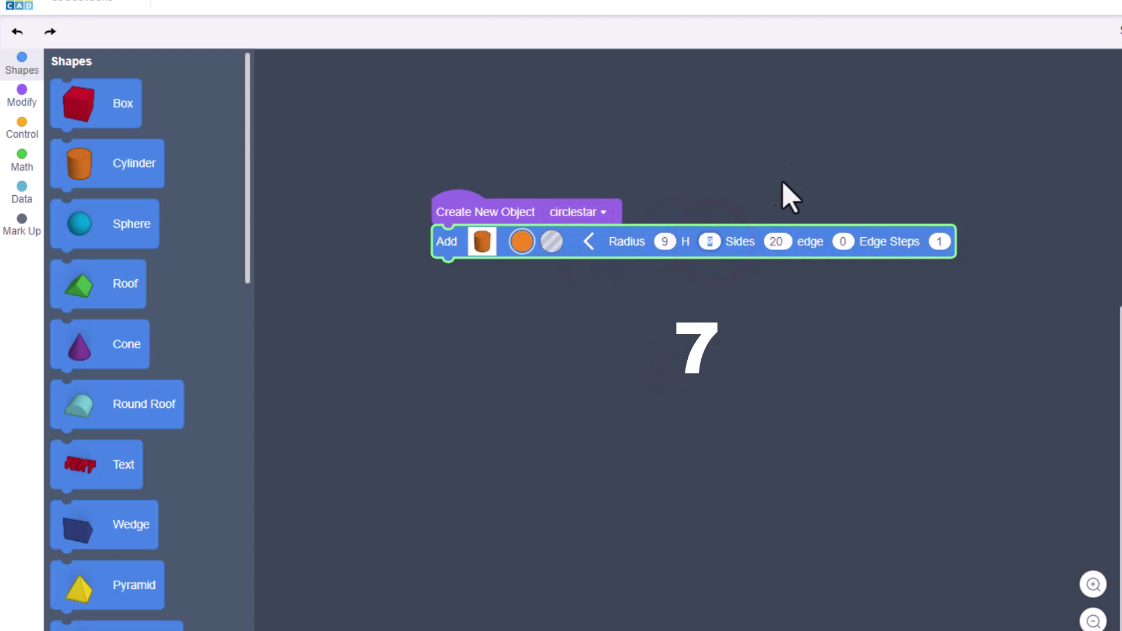
{"action": "left_click", "coordinate": [785, 167]}
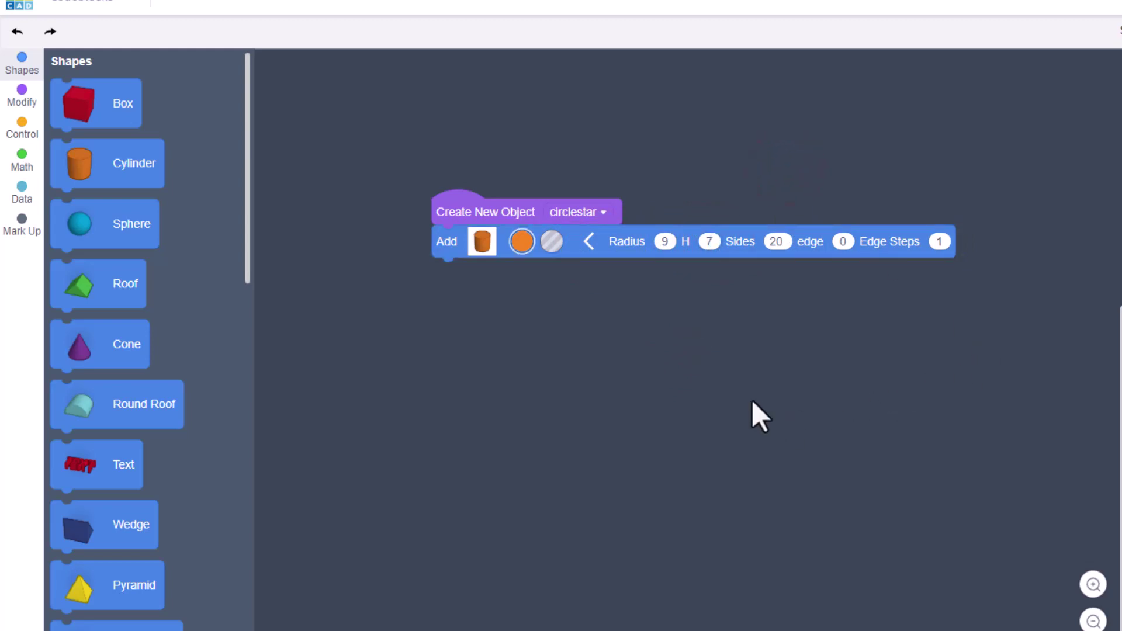
Add a 20 × 20 box with height 10 under the cylinder and preview the script.
{"action": "left_click_drag", "start_coordinate": [117, 109], "coordinate": [502, 303]}
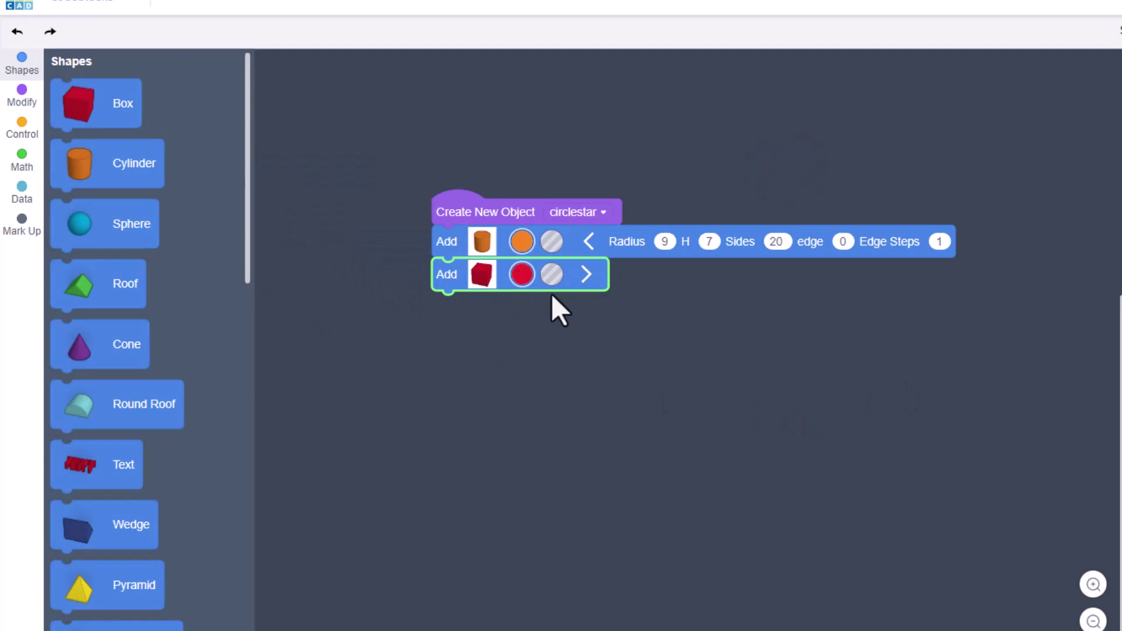
{"action": "left_click", "coordinate": [586, 274]}
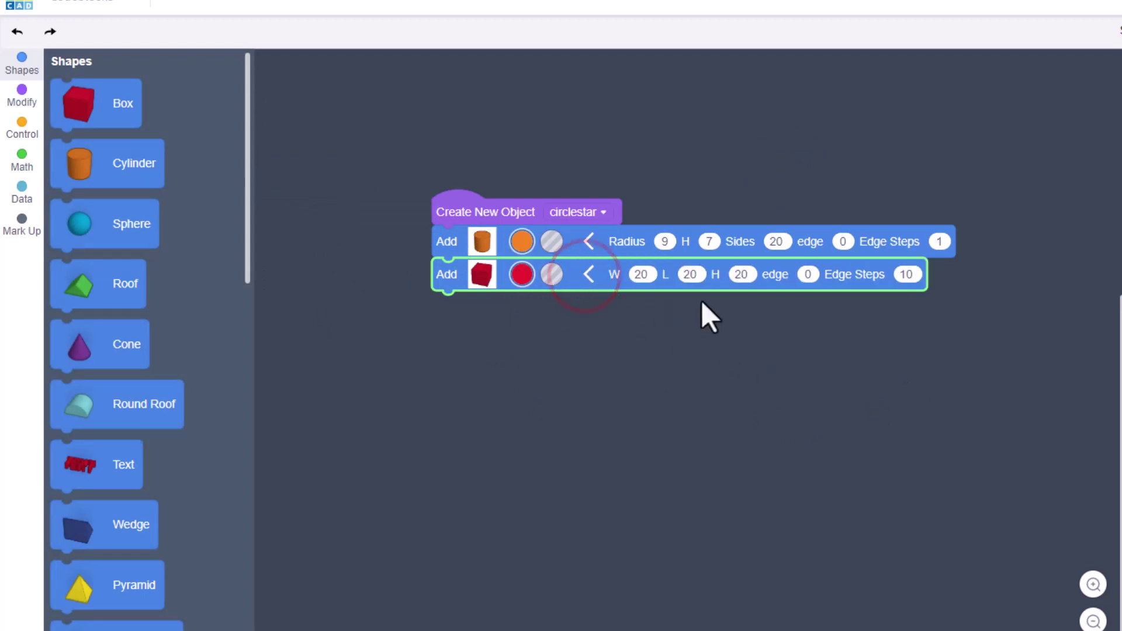
{"action": "left_click", "coordinate": [741, 274]}
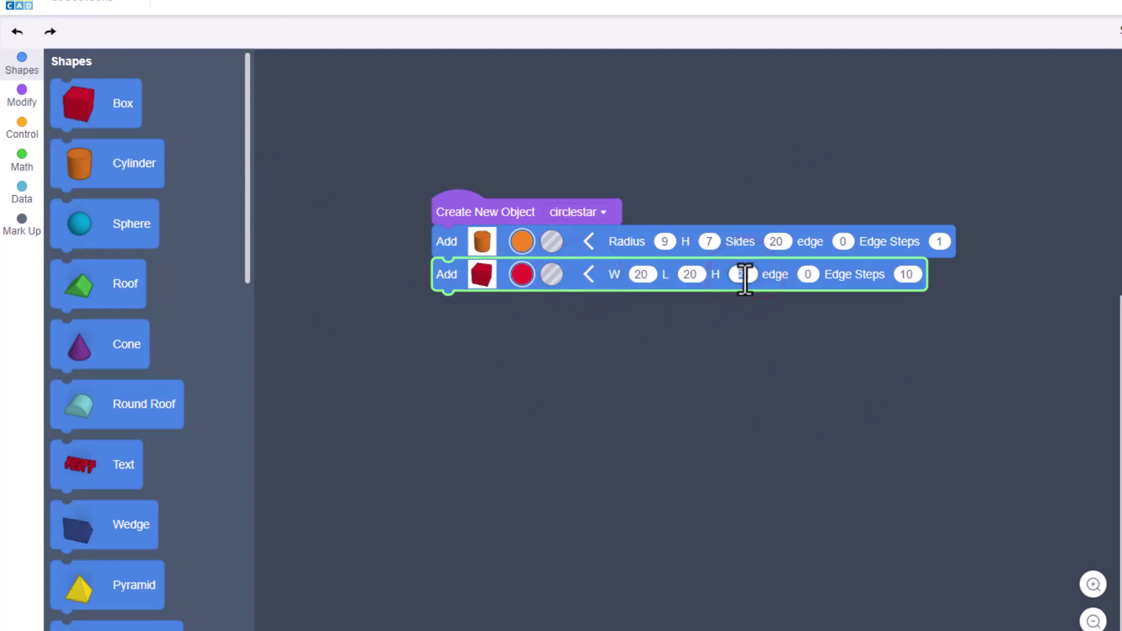
{"action": "type", "text": "10"}
{"action": "left_click", "coordinate": [952, 156]}
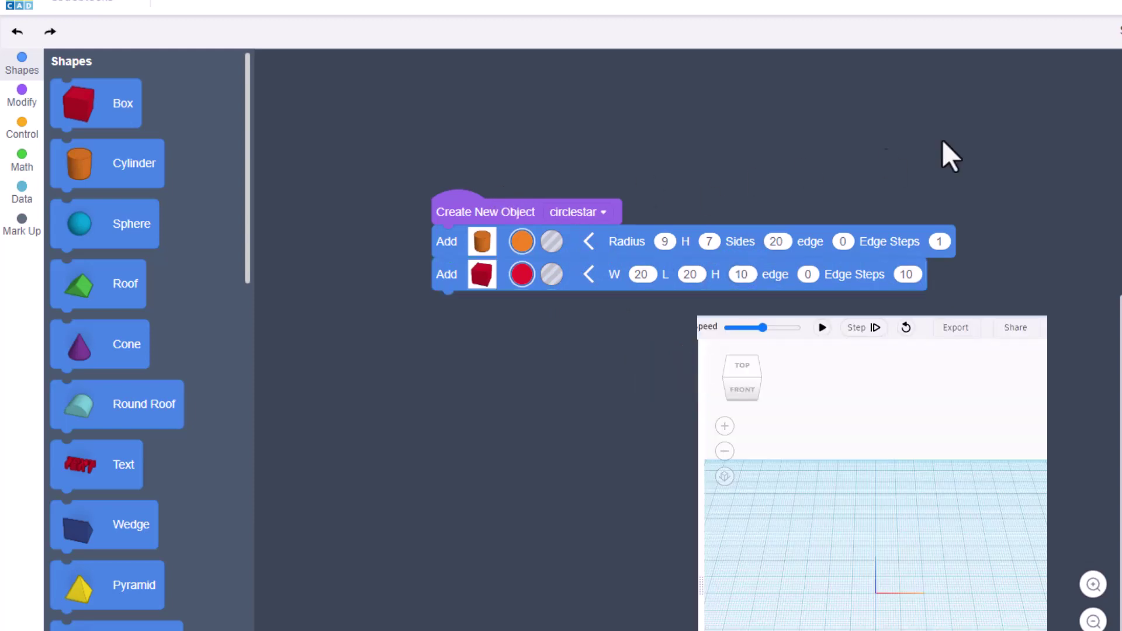
{"action": "left_click", "coordinate": [822, 328]}
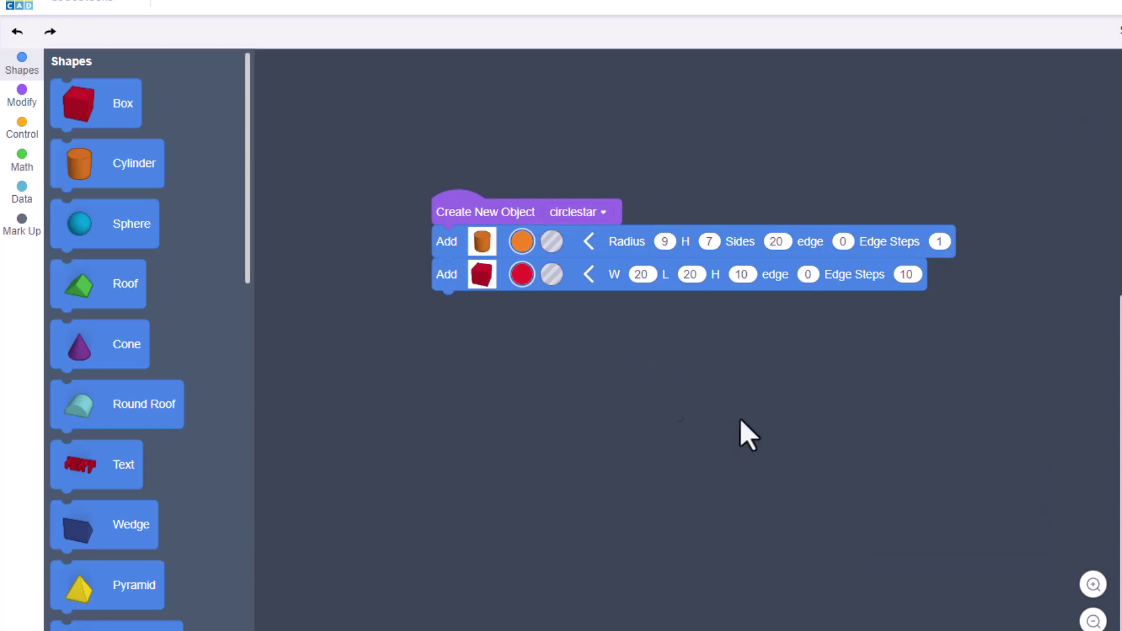
Add a Rotate block turning the shapes 45° around axis z, then preview.
{"action": "left_click", "coordinate": [24, 96]}
{"action": "left_click_drag", "start_coordinate": [69, 295], "coordinate": [436, 318]}
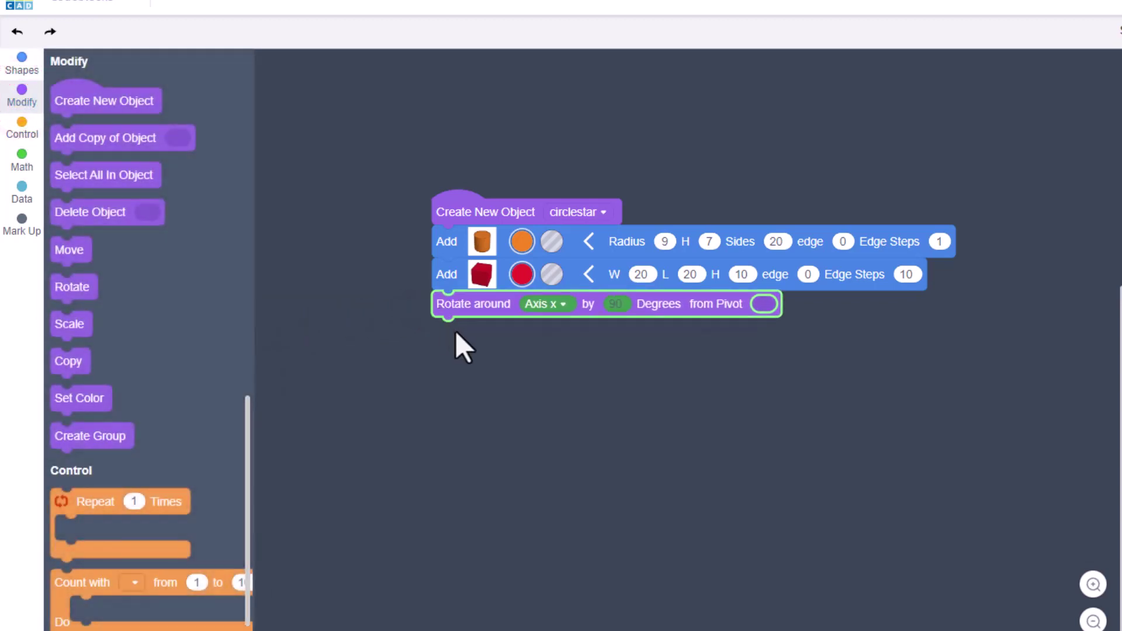
{"action": "left_click", "coordinate": [562, 307]}
{"action": "left_click", "coordinate": [543, 377]}
{"action": "left_click", "coordinate": [619, 304]}
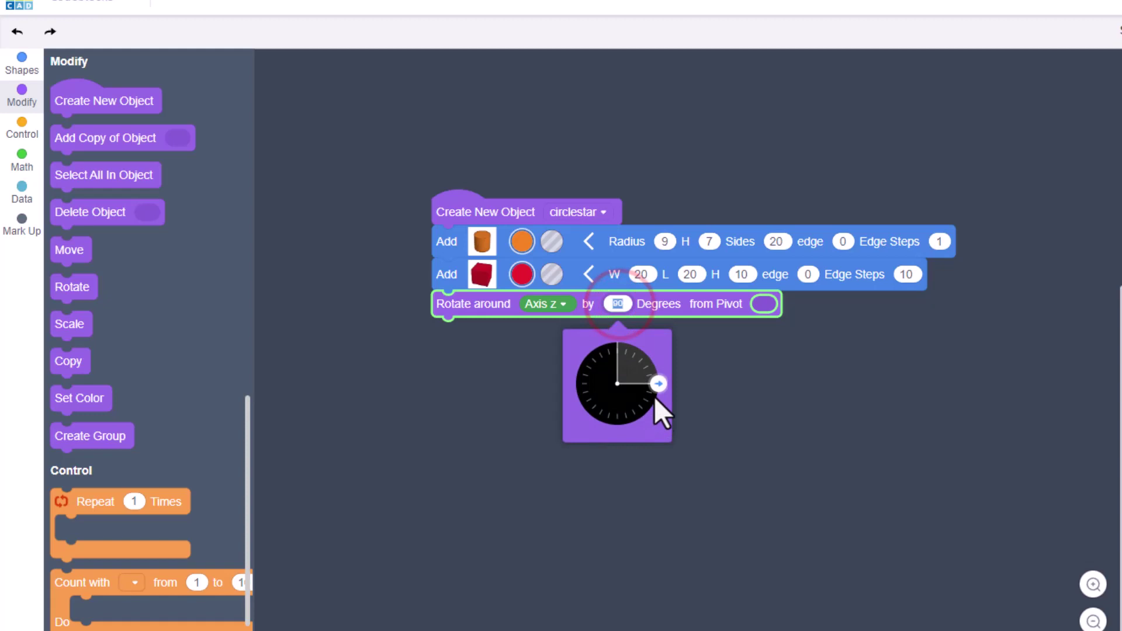
{"action": "left_click_drag", "start_coordinate": [659, 377], "coordinate": [646, 357]}
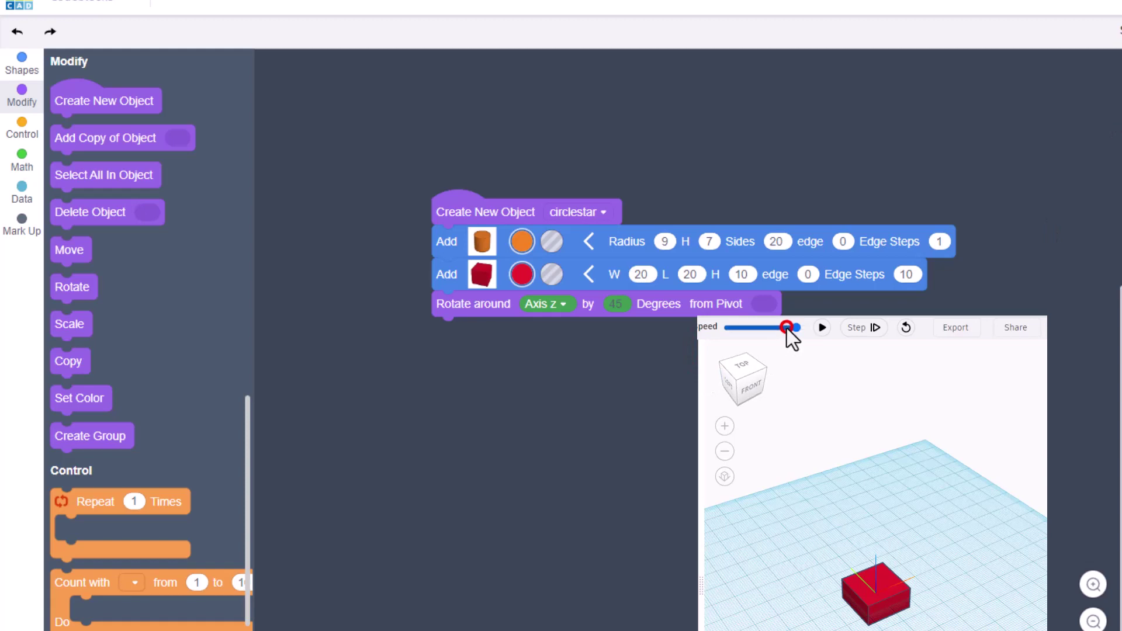
{"action": "left_click", "coordinate": [822, 328]}
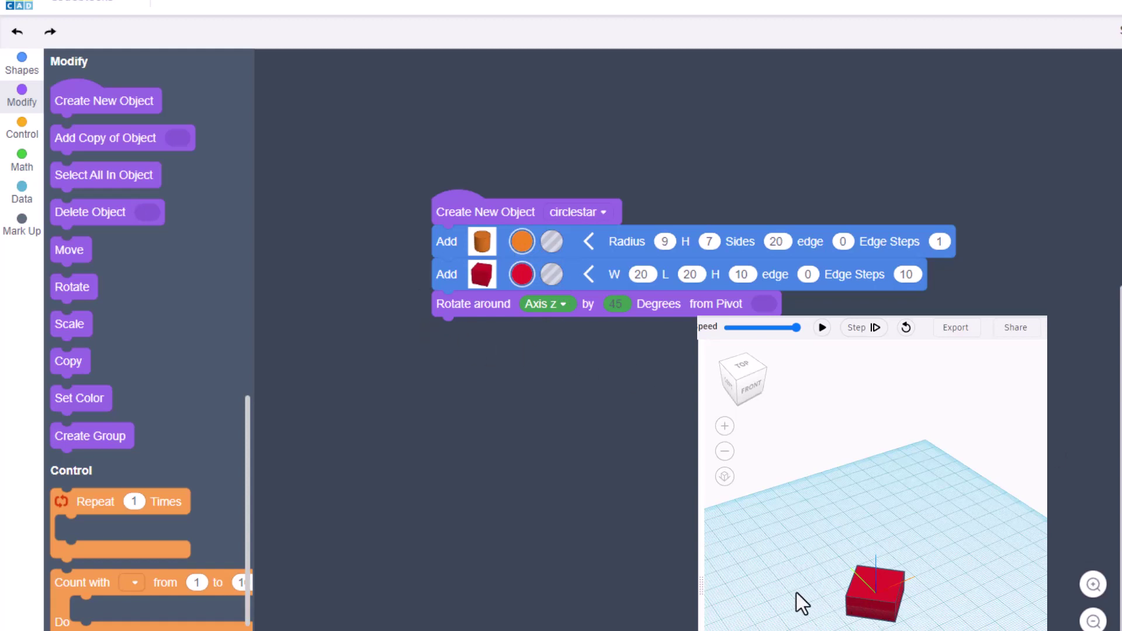
Add a Scale step after the rotation with X 0.25, Y 0.6, Z 2 and preview it.
{"action": "left_click_drag", "start_coordinate": [73, 321], "coordinate": [459, 329]}
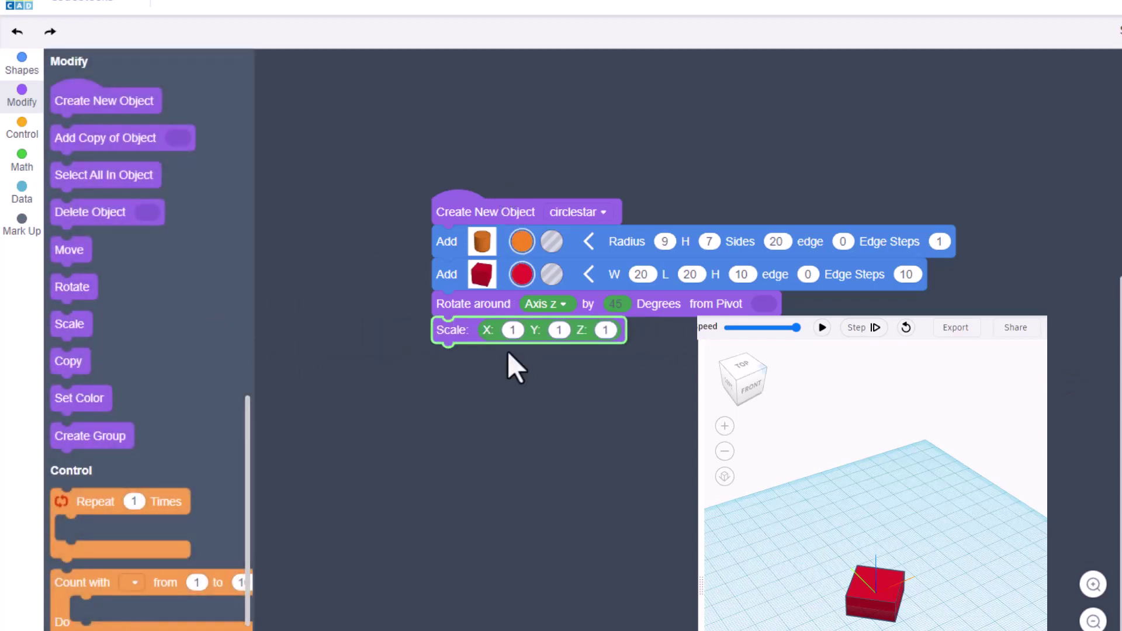
{"action": "left_click", "coordinate": [513, 330]}
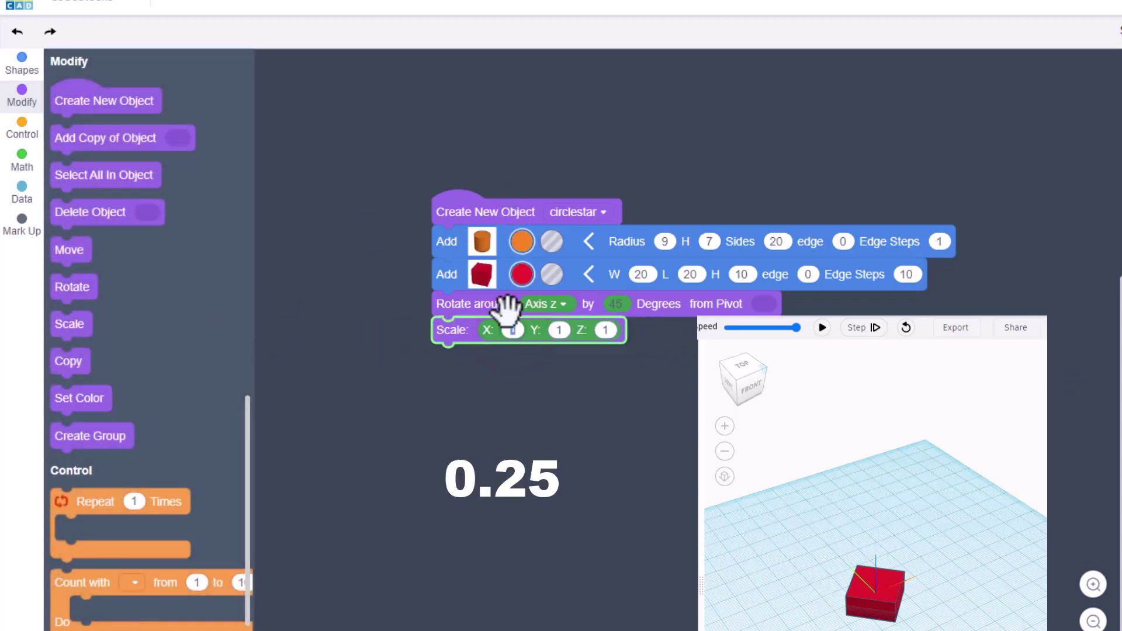
{"action": "type", "text": "0.25"}
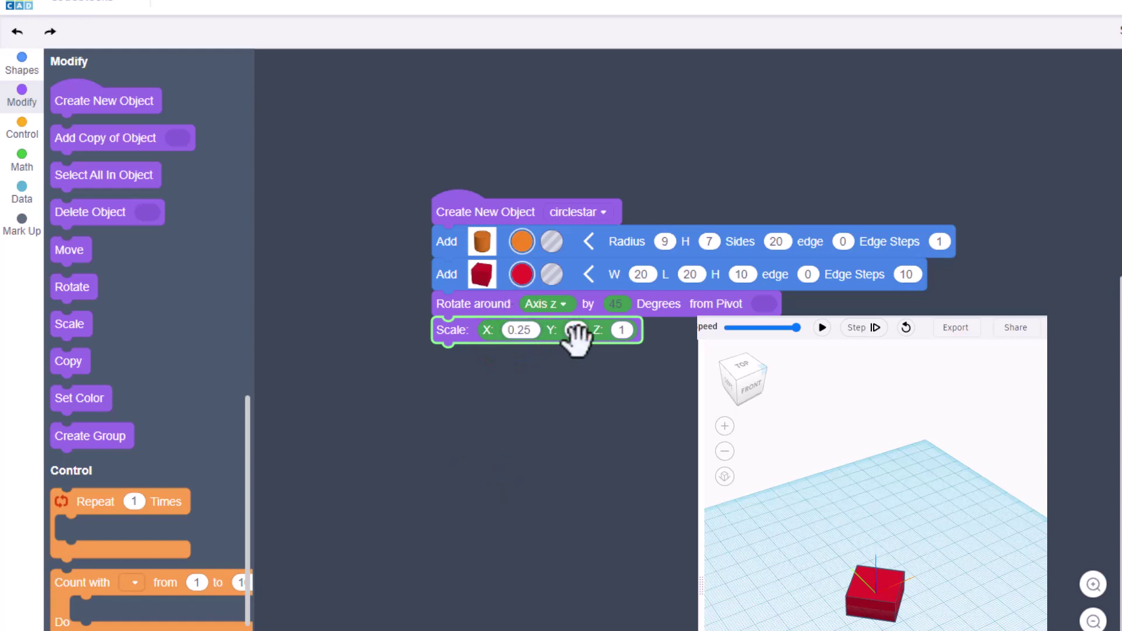
{"action": "left_click", "coordinate": [575, 331]}
{"action": "type", "text": "0.6"}
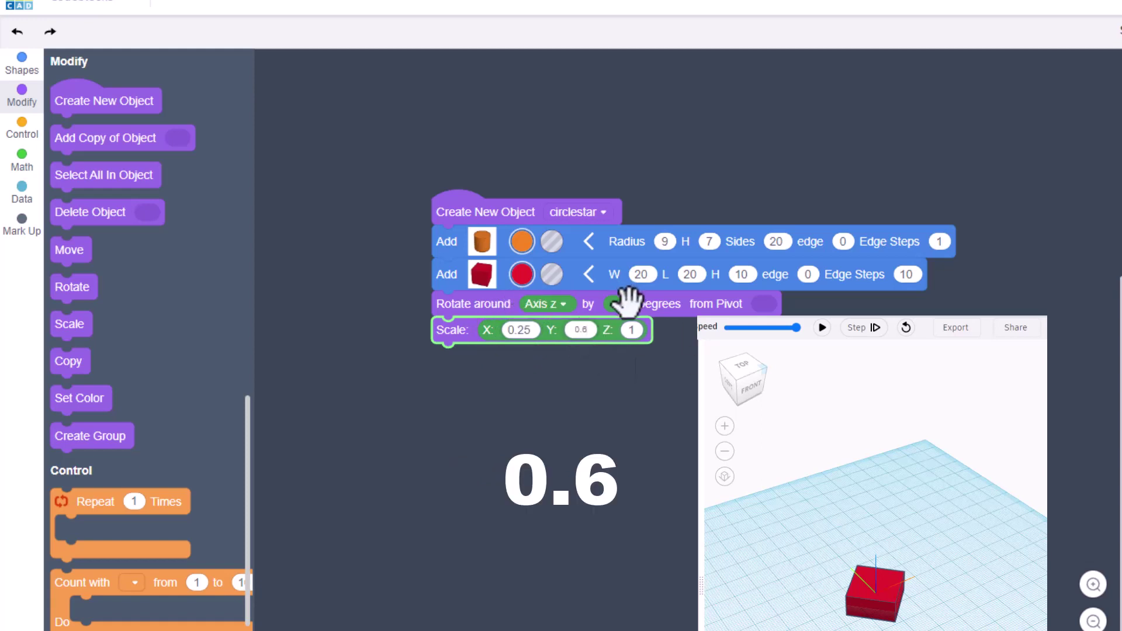
{"action": "left_click", "coordinate": [632, 330]}
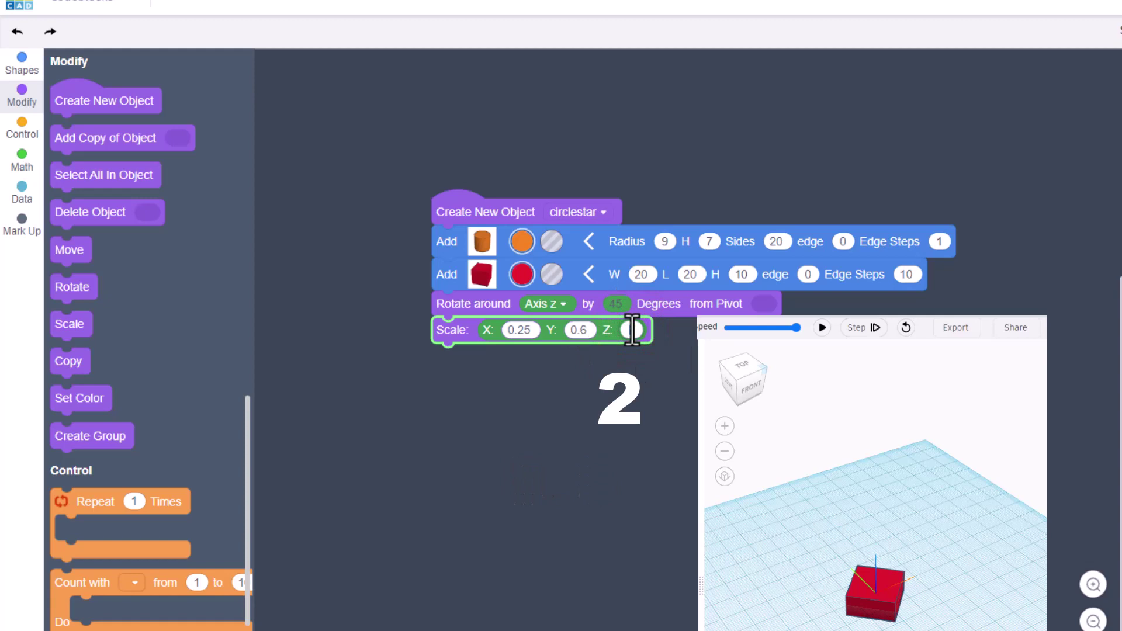
{"action": "type", "text": "2"}
{"action": "left_click", "coordinate": [627, 368]}
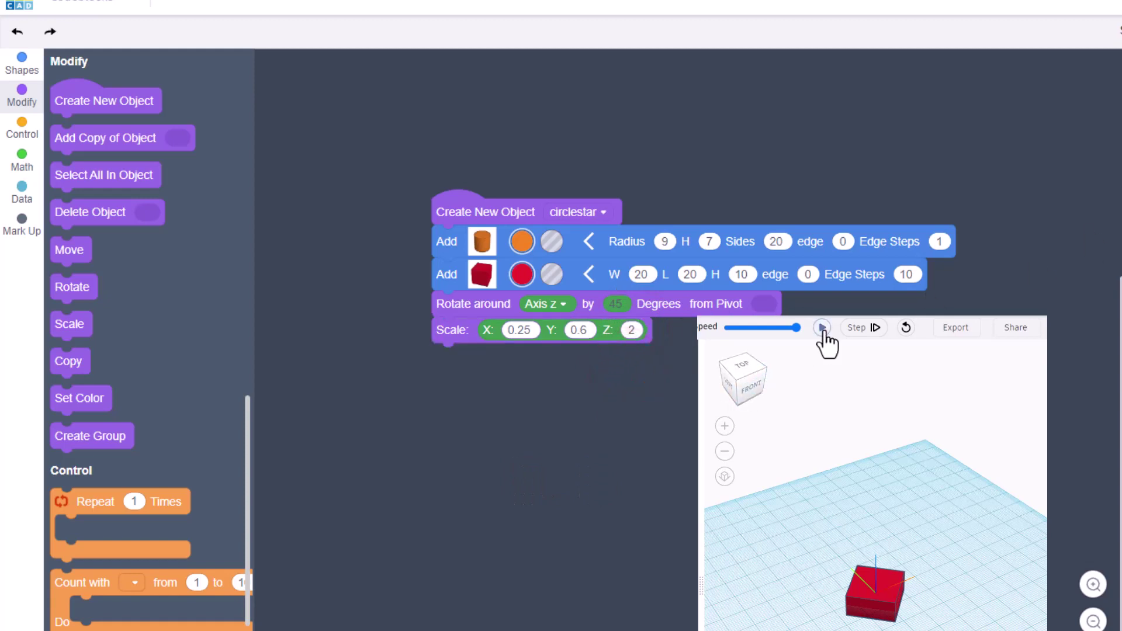
{"action": "left_click", "coordinate": [823, 328]}
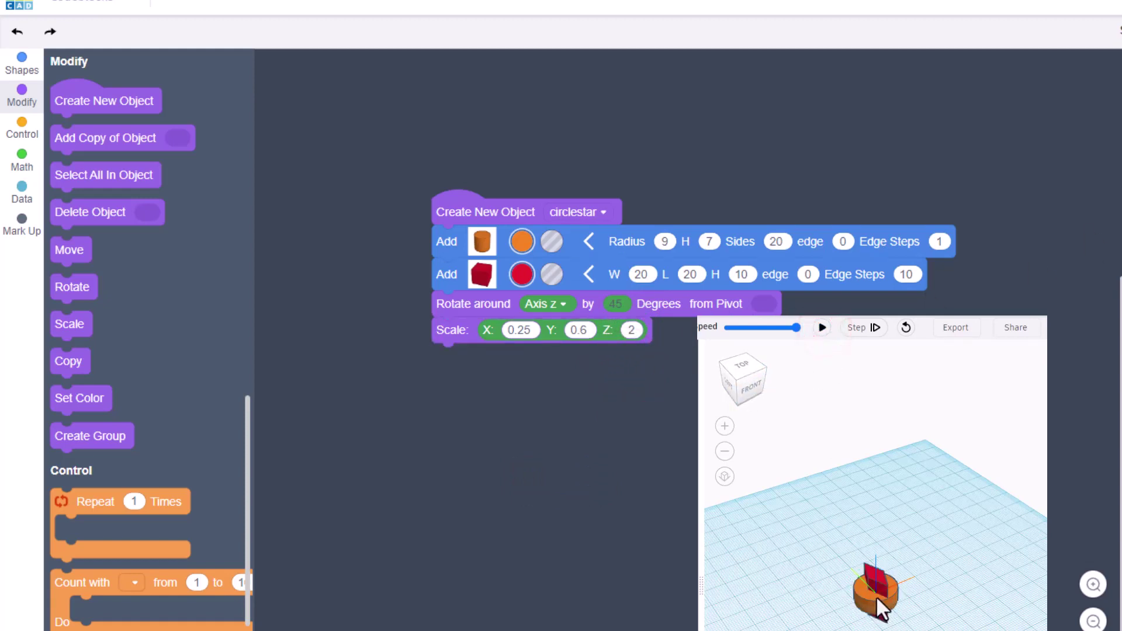
Duplicate the box block with its rotate and scale steps and place the copy below.
{"action": "left_click", "coordinate": [552, 275]}
{"action": "left_click", "coordinate": [579, 448]}
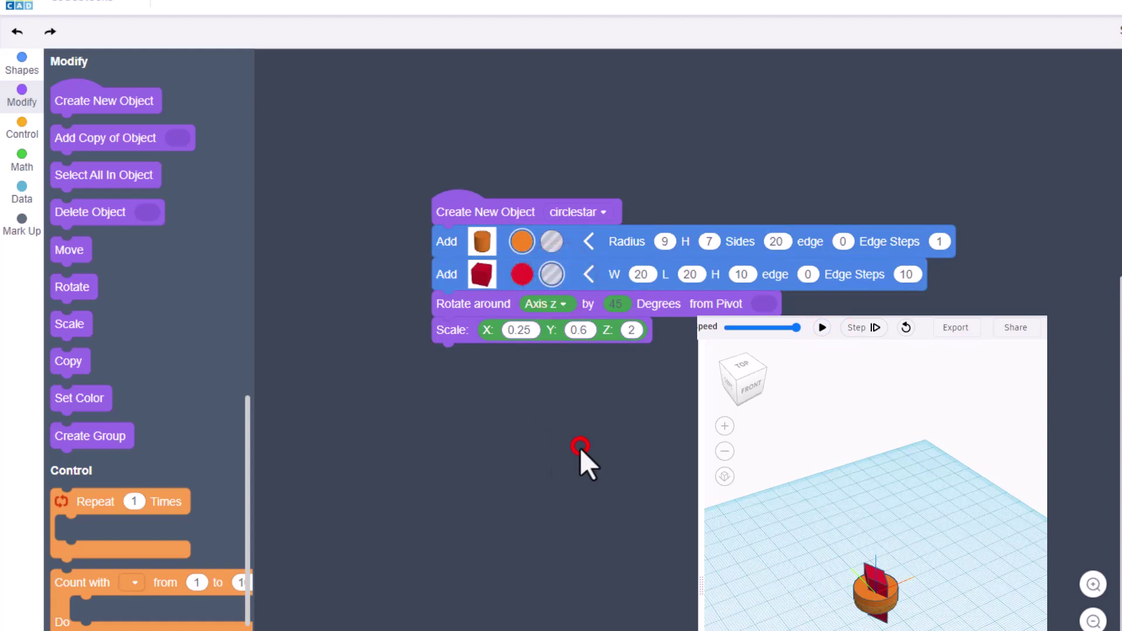
{"action": "right_click", "coordinate": [454, 278]}
{"action": "left_click", "coordinate": [502, 295]}
{"action": "left_click_drag", "start_coordinate": [444, 277], "coordinate": [386, 345]}
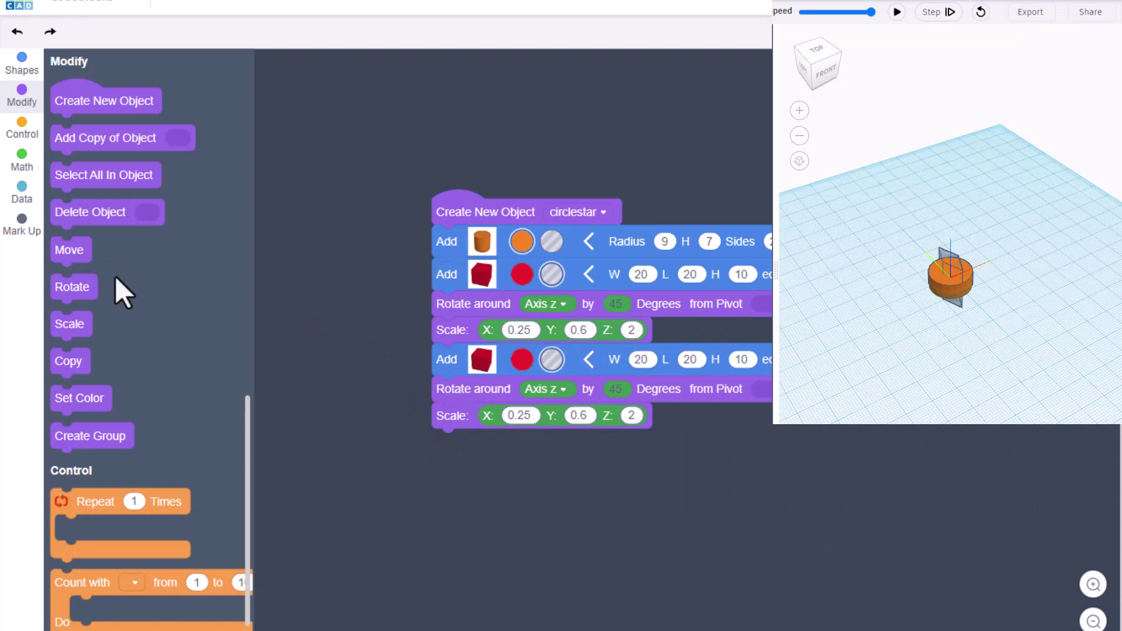
Add a 90° z-axis rotation and a Create Group block, then preview the star cut-out from above.
{"action": "left_click_drag", "start_coordinate": [75, 284], "coordinate": [455, 435]}
{"action": "left_click", "coordinate": [555, 445]}
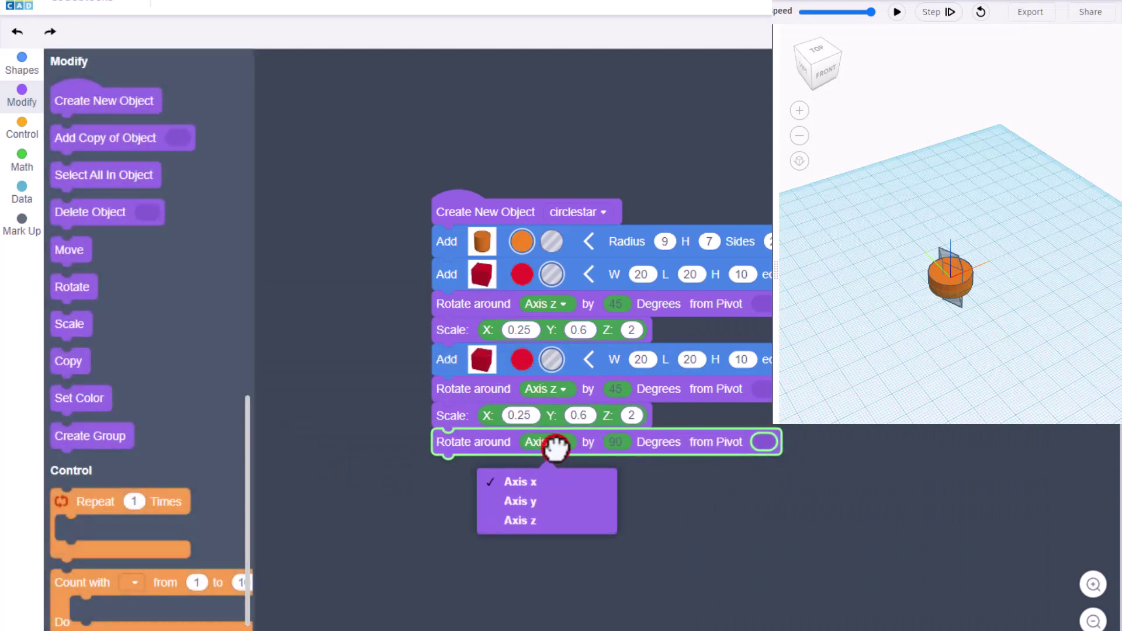
{"action": "left_click", "coordinate": [550, 519]}
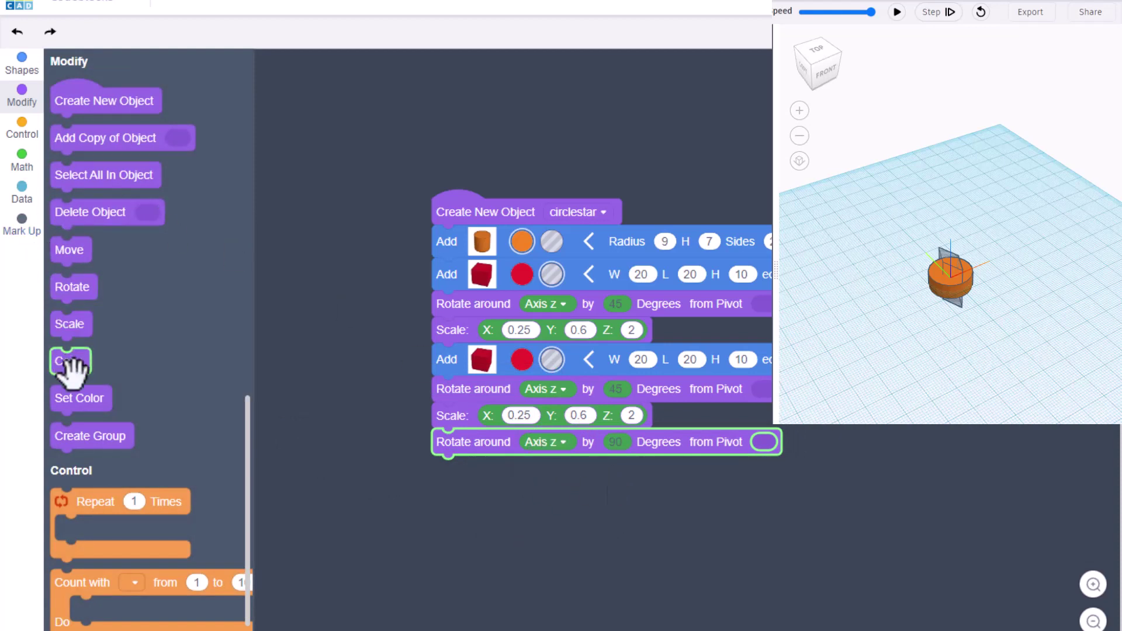
{"action": "left_click_drag", "start_coordinate": [129, 437], "coordinate": [451, 479]}
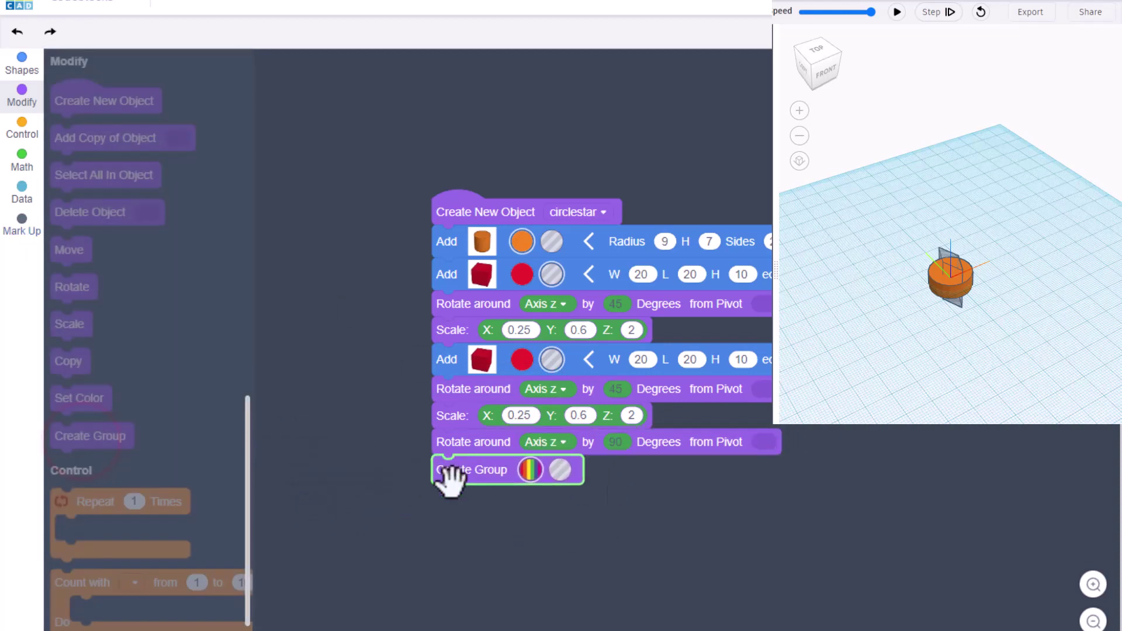
{"action": "left_click", "coordinate": [898, 12]}
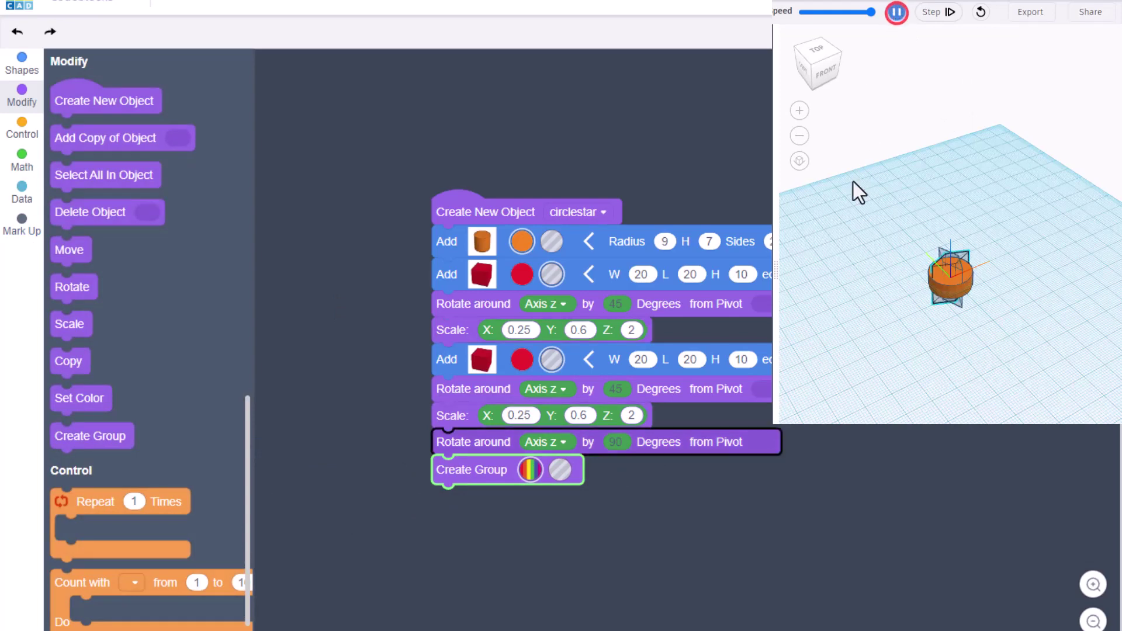
{"action": "left_click_drag", "start_coordinate": [883, 293], "coordinate": [949, 289]}
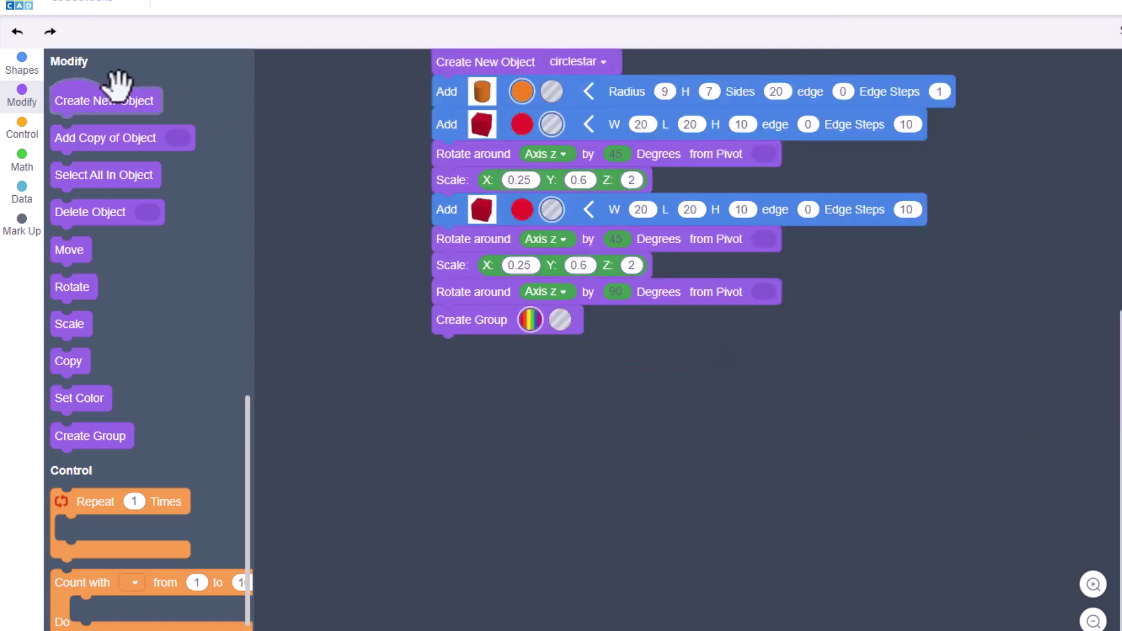
Add a second Create New Object block below the stack and rename its variable to coaster.
{"action": "left_click_drag", "start_coordinate": [108, 94], "coordinate": [500, 381]}
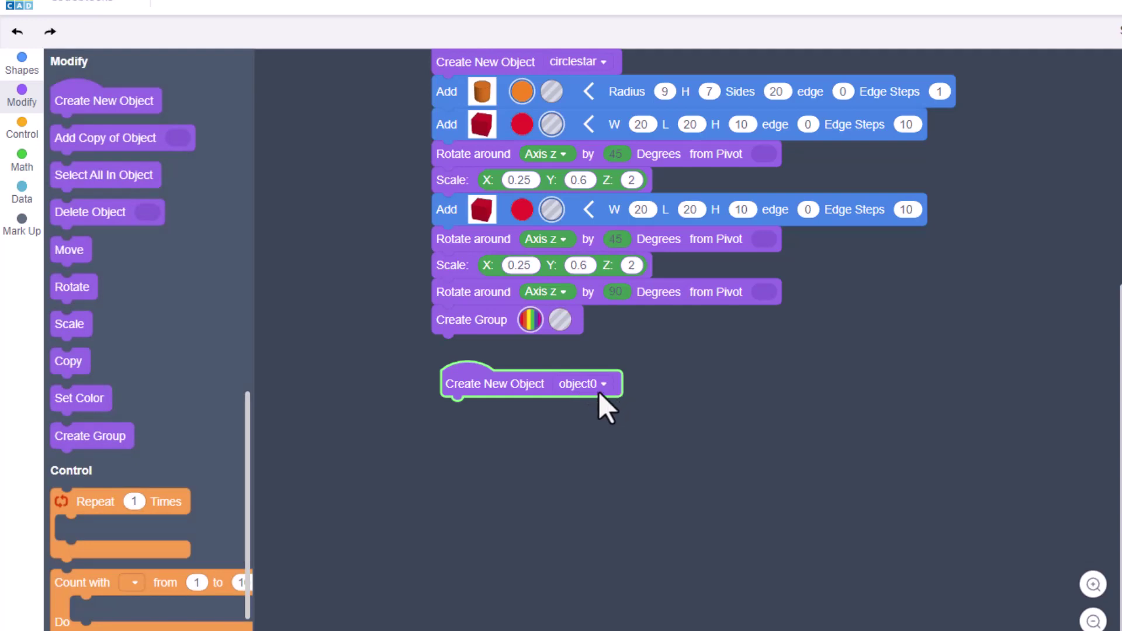
{"action": "left_click", "coordinate": [605, 384]}
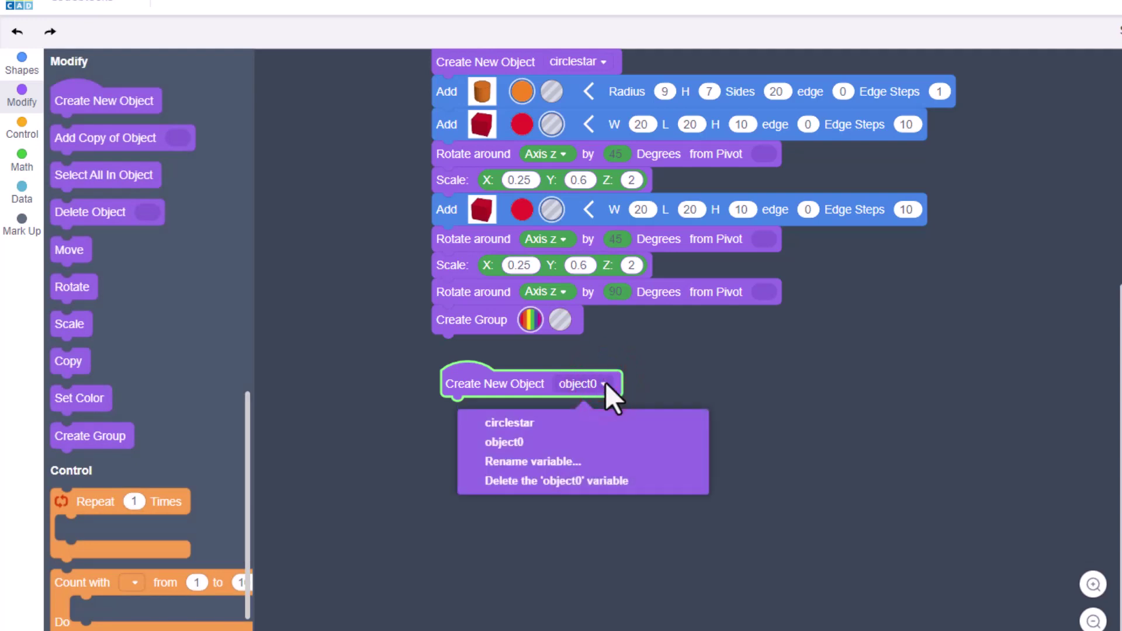
{"action": "left_click", "coordinate": [575, 461]}
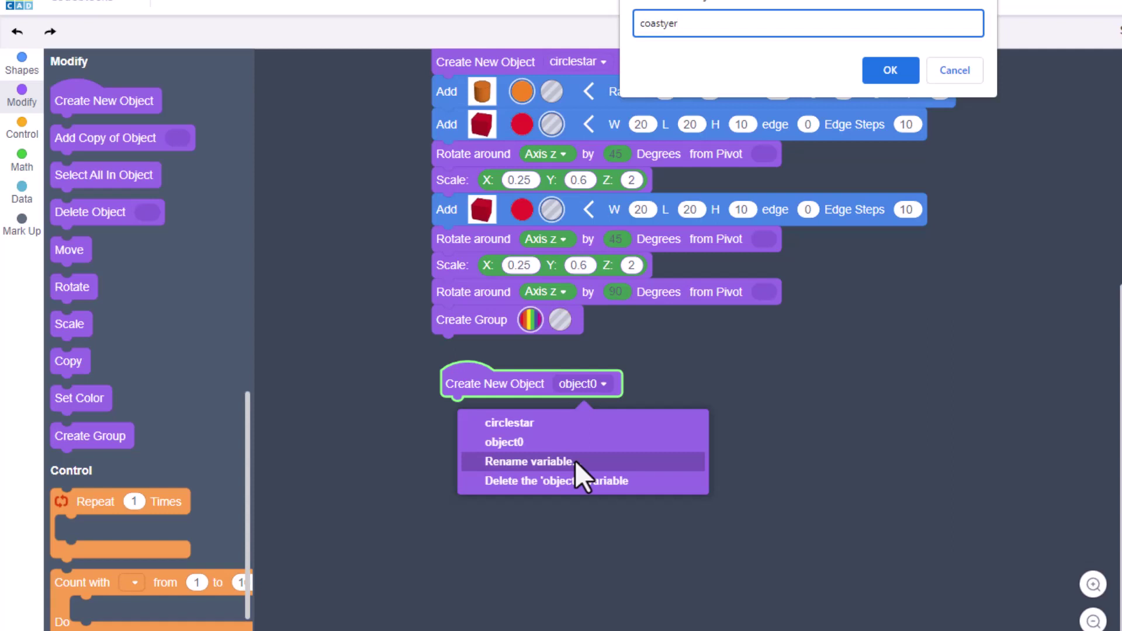
{"action": "left_click", "coordinate": [890, 70]}
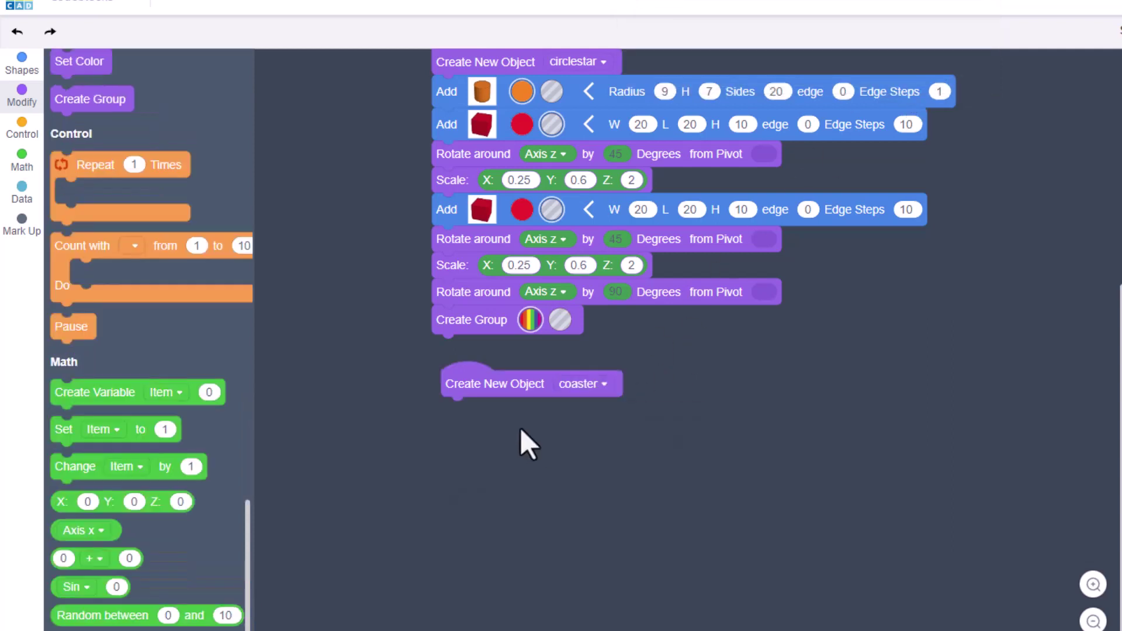
Add two Create Variable blocks under coaster, named moveX and moveY.
{"action": "left_click", "coordinate": [22, 157]}
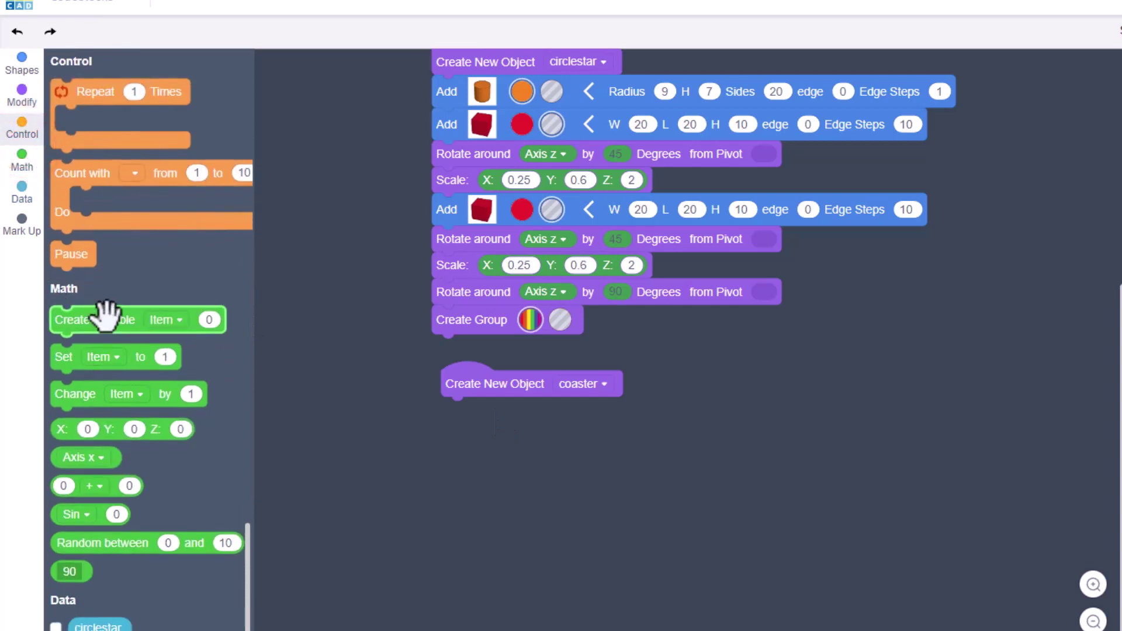
{"action": "left_click_drag", "start_coordinate": [105, 316], "coordinate": [497, 409]}
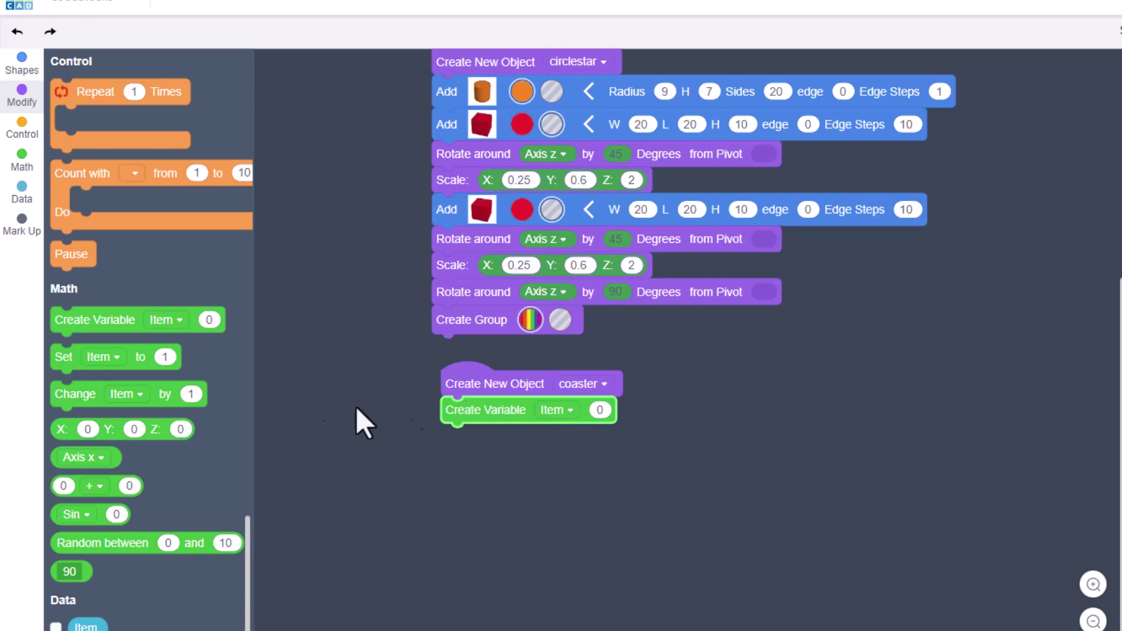
{"action": "left_click", "coordinate": [556, 411]}
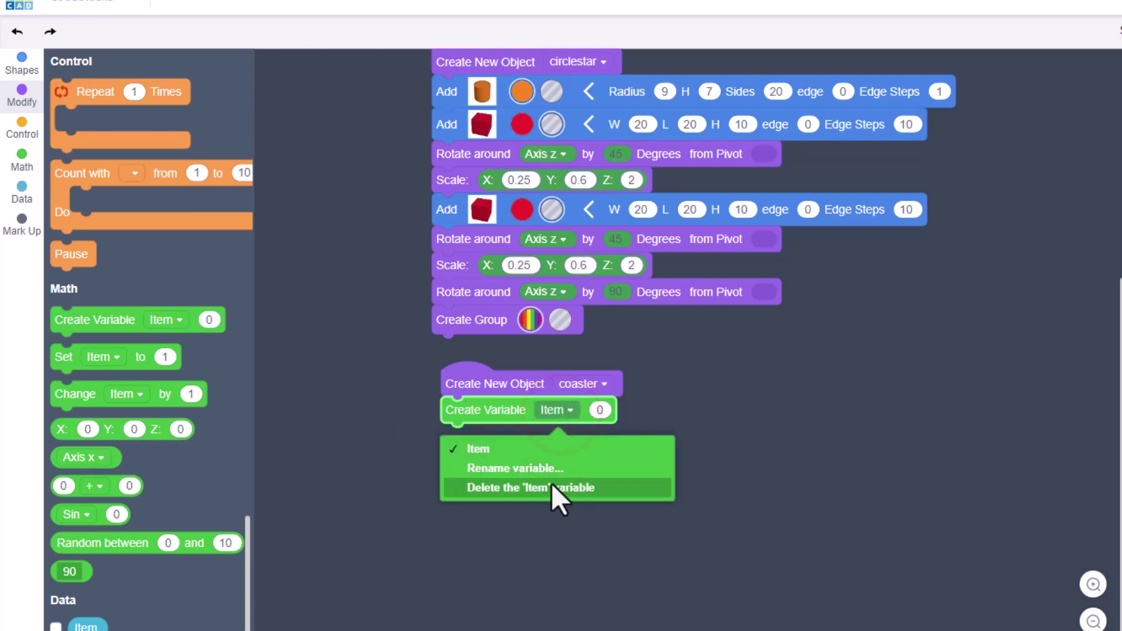
{"action": "left_click", "coordinate": [542, 468]}
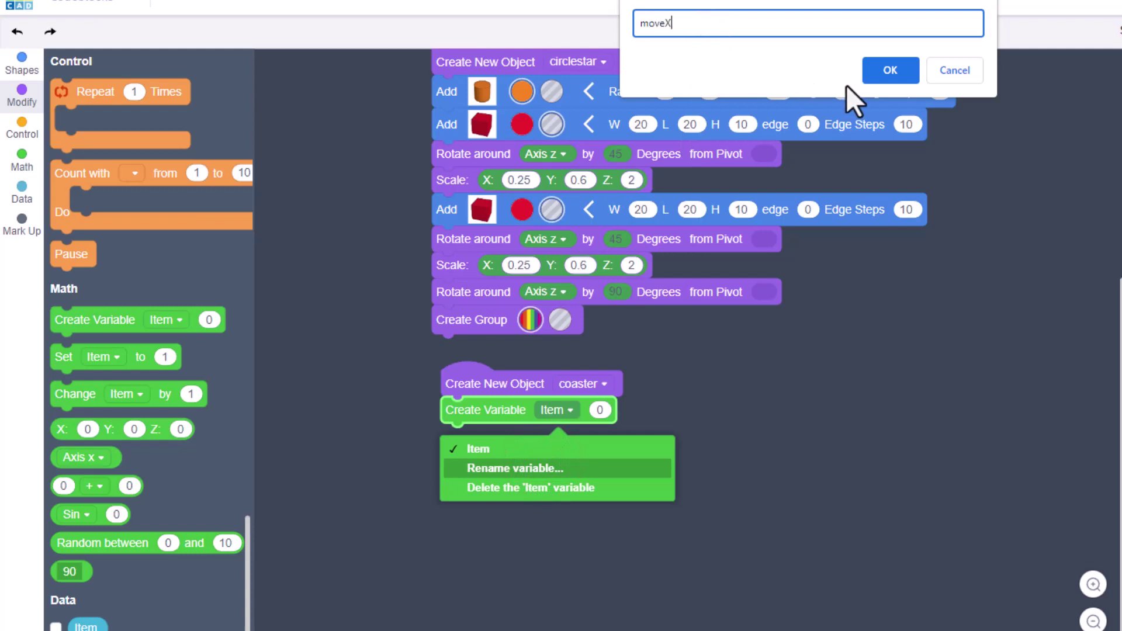
{"action": "left_click", "coordinate": [886, 72]}
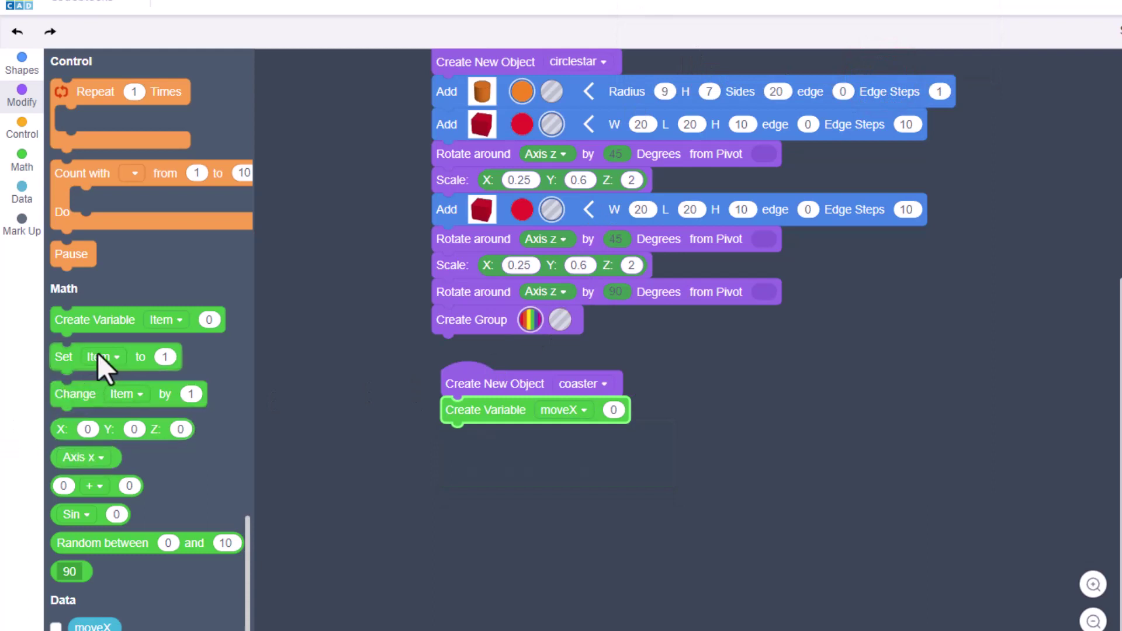
{"action": "mouse_move", "coordinate": [107, 319]}
{"action": "left_mouse_down"}
{"action": "mouse_move", "coordinate": [331, 479]}
{"action": "mouse_move", "coordinate": [516, 469]}
{"action": "mouse_move", "coordinate": [499, 438]}
{"action": "mouse_move", "coordinate": [503, 447]}
{"action": "left_mouse_up"}
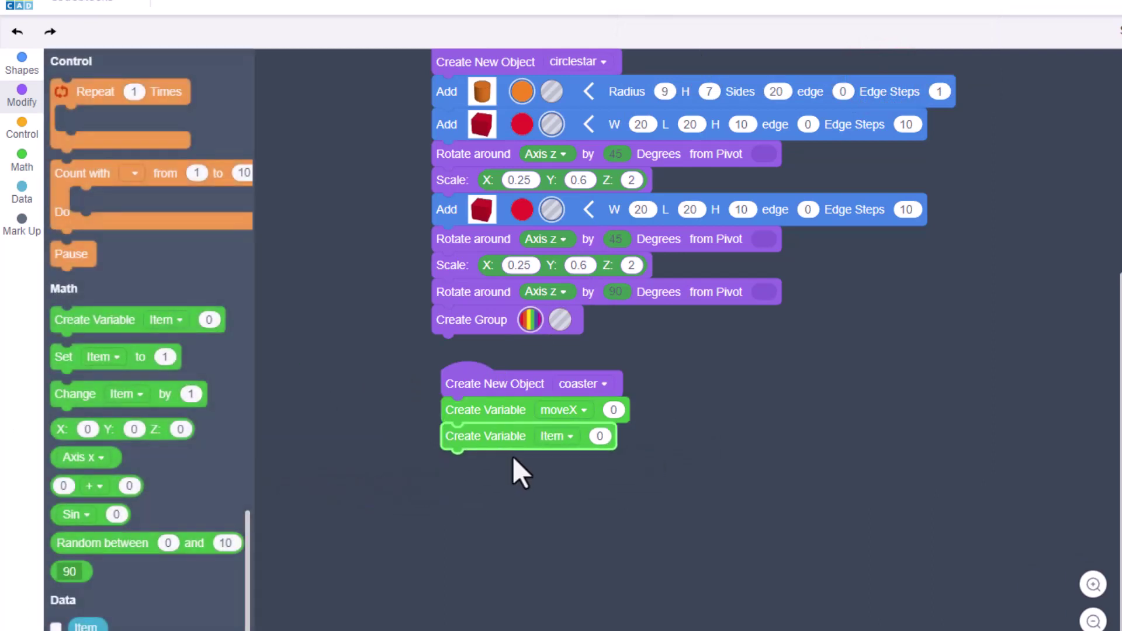
{"action": "left_click", "coordinate": [569, 437]}
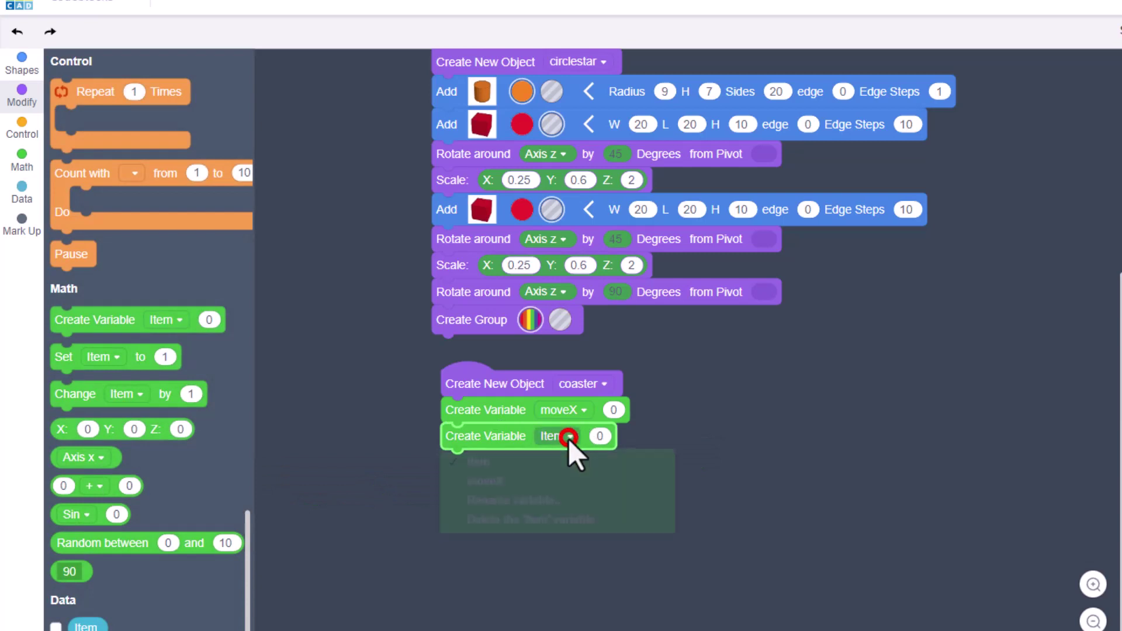
{"action": "left_click", "coordinate": [541, 515]}
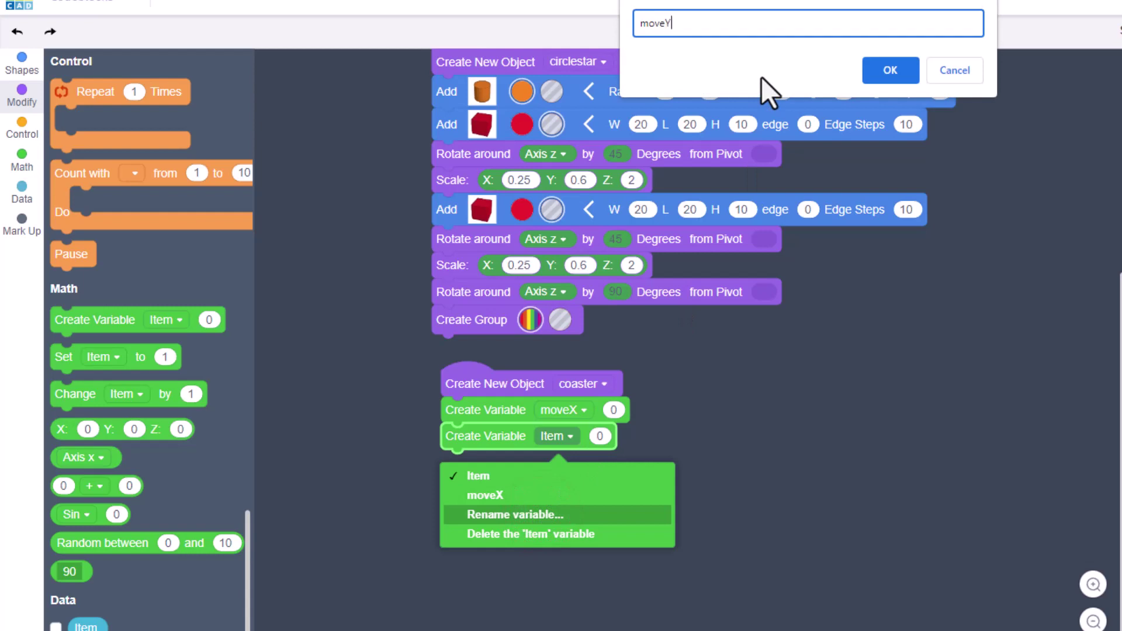
{"action": "left_click", "coordinate": [896, 80]}
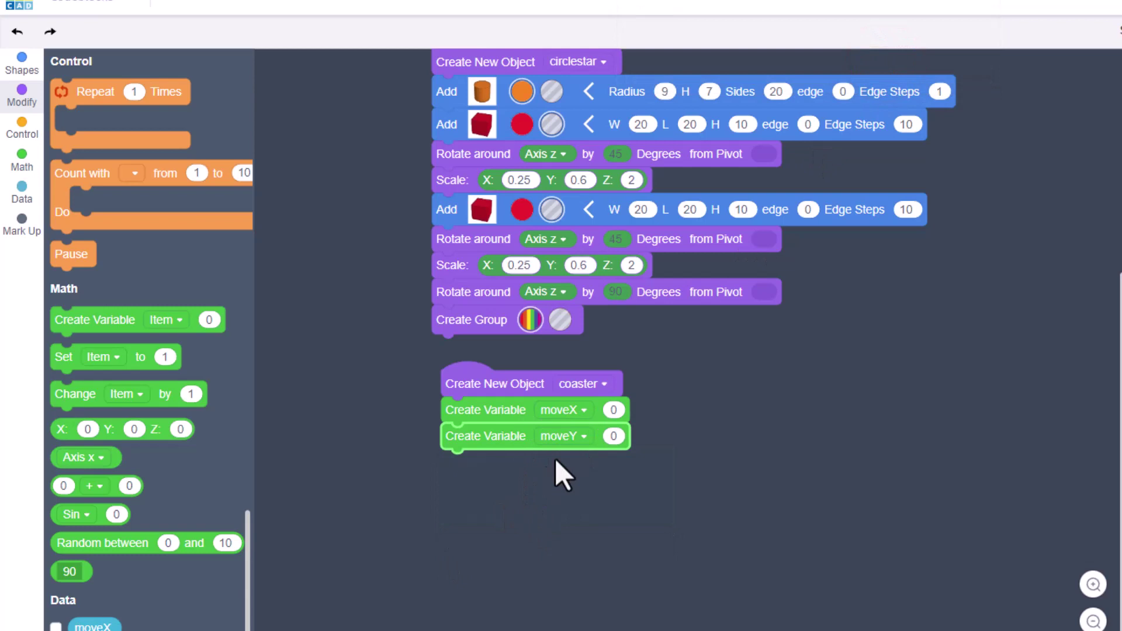
Set moveX to -36 and moveY to 36.
{"action": "left_click", "coordinate": [620, 410]}
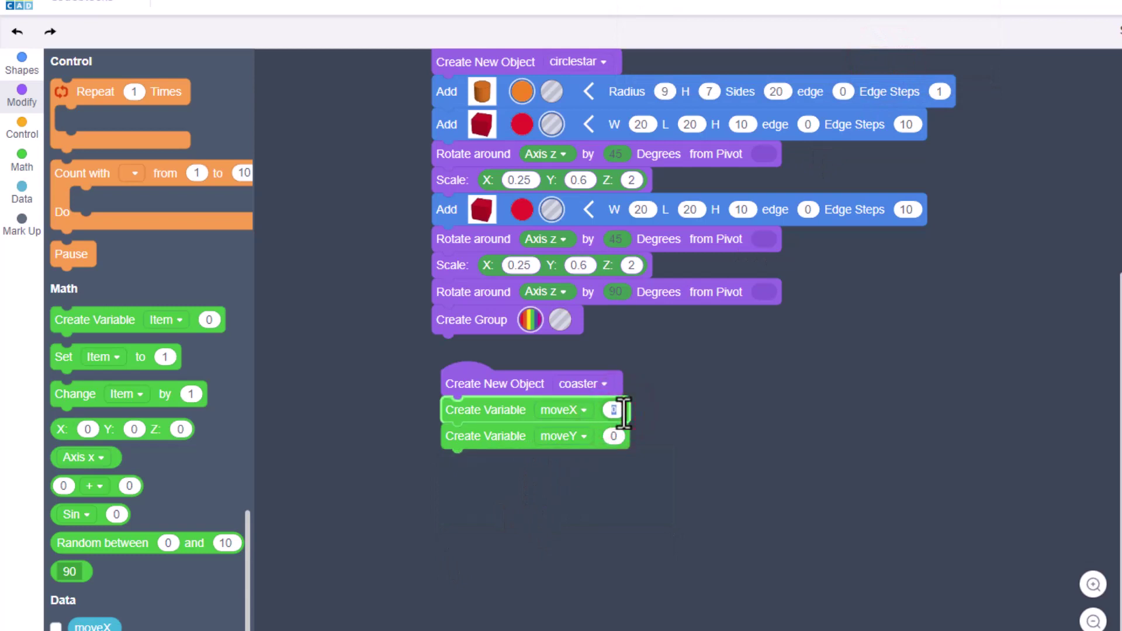
{"action": "type", "text": "-"}
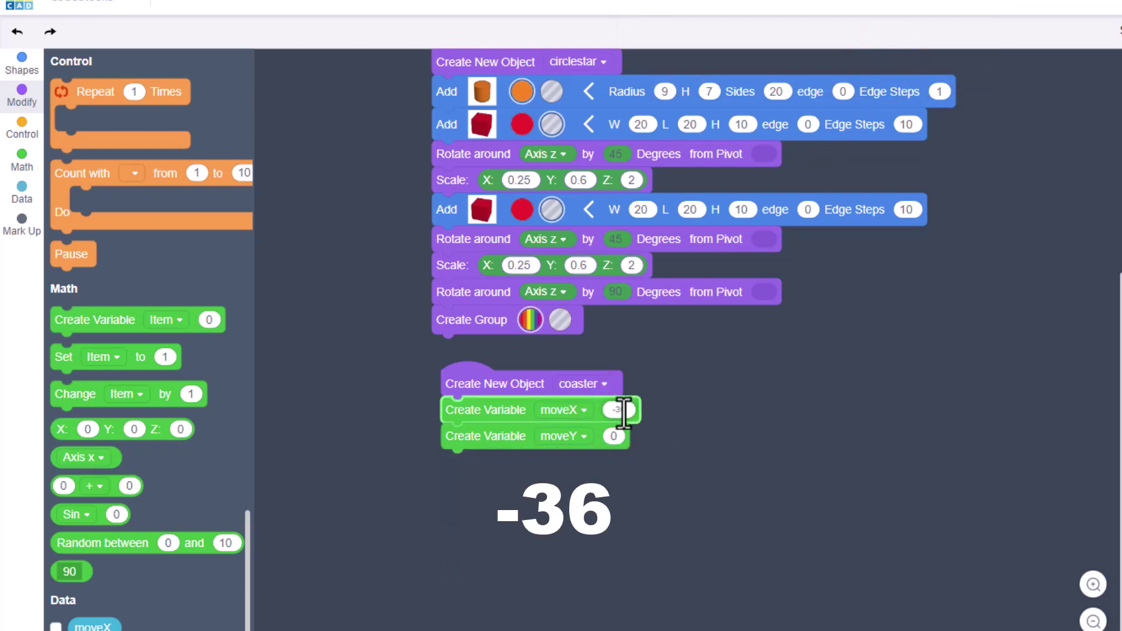
{"action": "type", "text": "36"}
{"action": "left_click", "coordinate": [613, 439]}
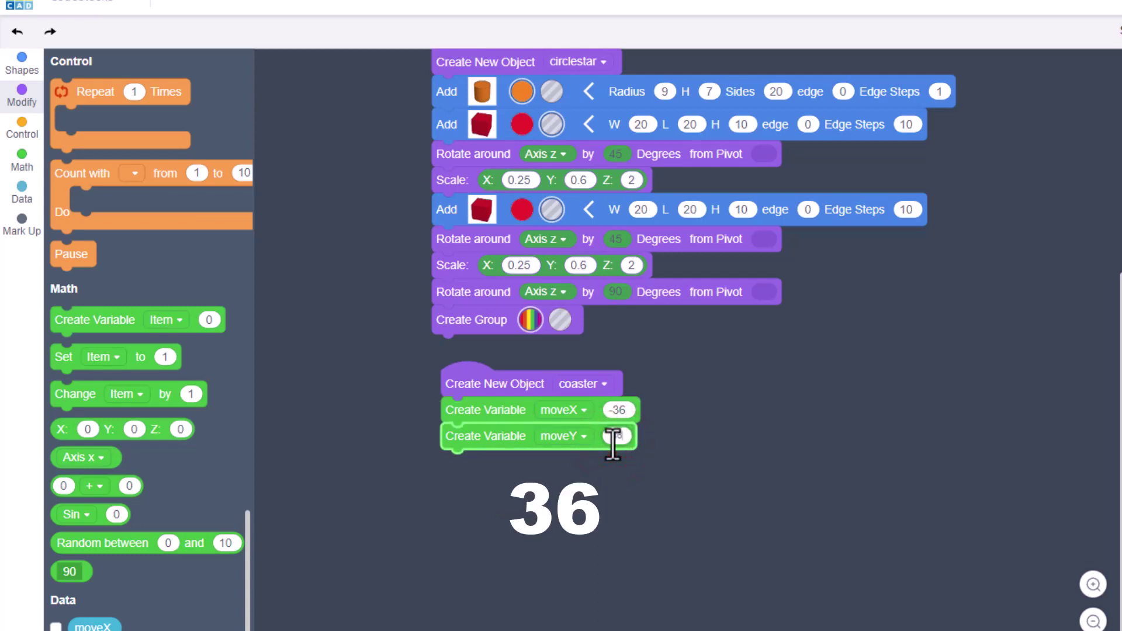
{"action": "left_click", "coordinate": [684, 431]}
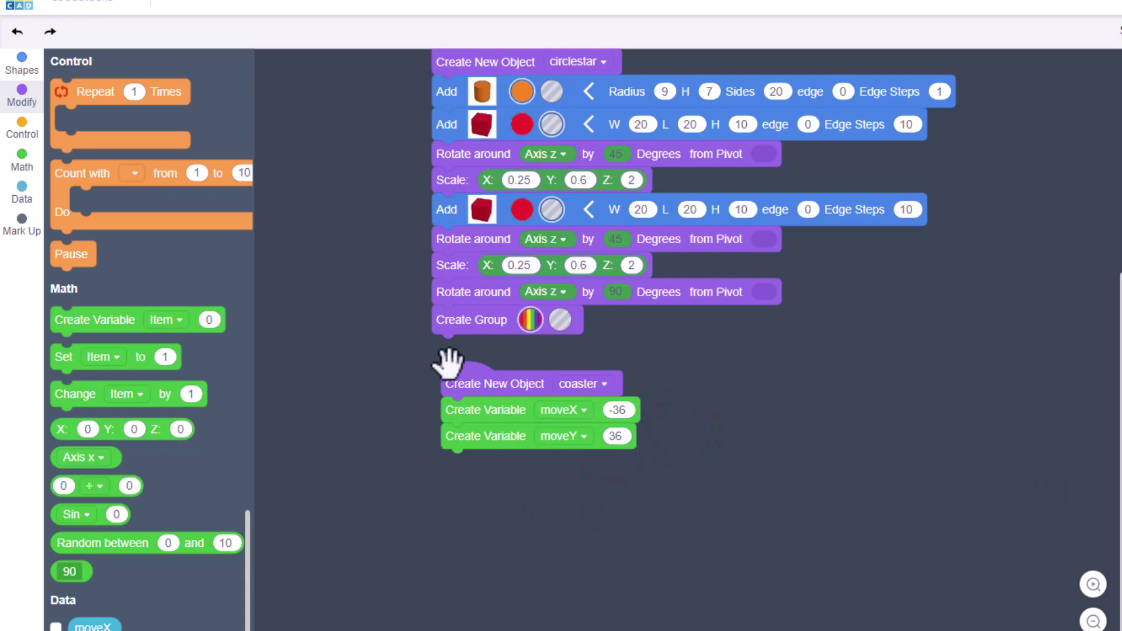
Add a Repeat 5 Times loop under the variables and nest a duplicate of it inside.
{"action": "left_click", "coordinate": [23, 126]}
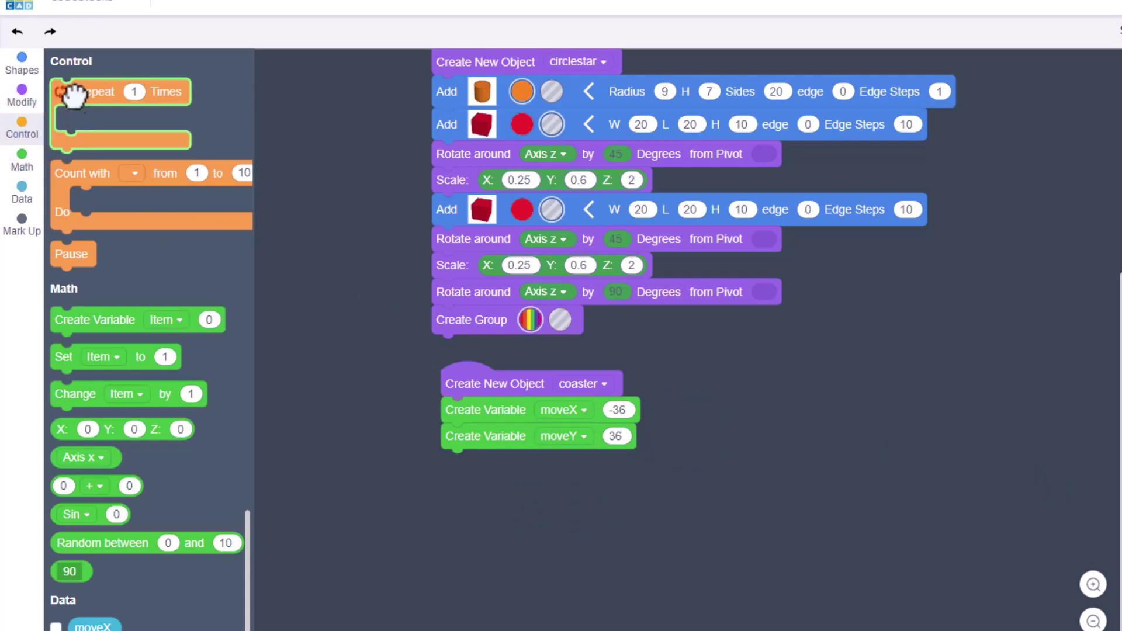
{"action": "left_click_drag", "start_coordinate": [75, 94], "coordinate": [503, 489]}
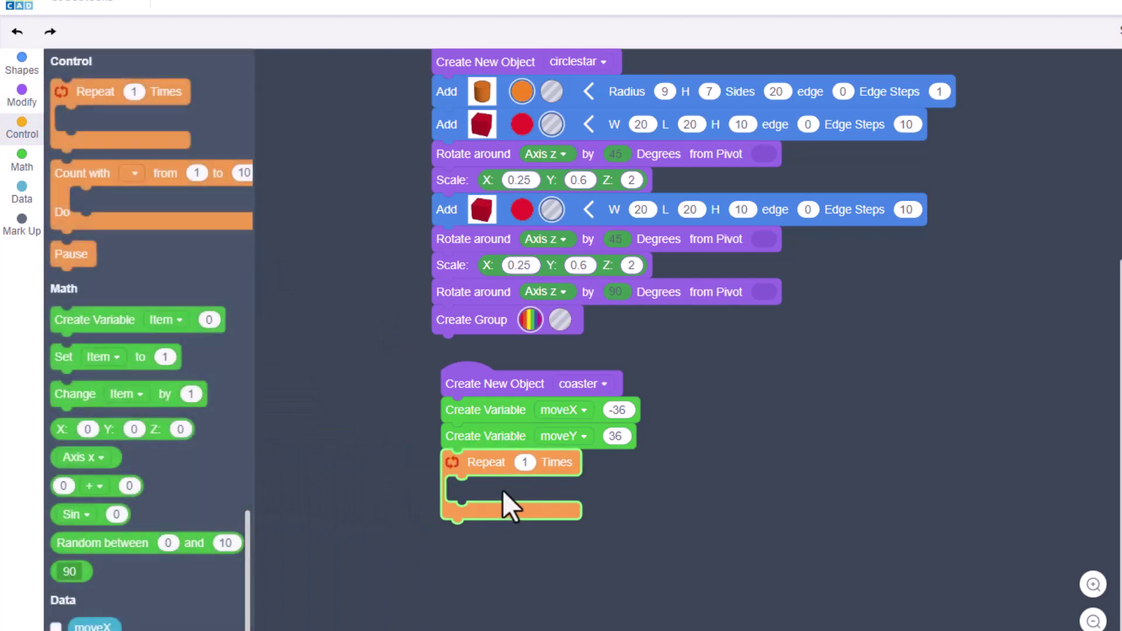
{"action": "left_click", "coordinate": [526, 463]}
{"action": "type", "text": "5"}
{"action": "left_click", "coordinate": [538, 580]}
{"action": "right_click", "coordinate": [465, 461]}
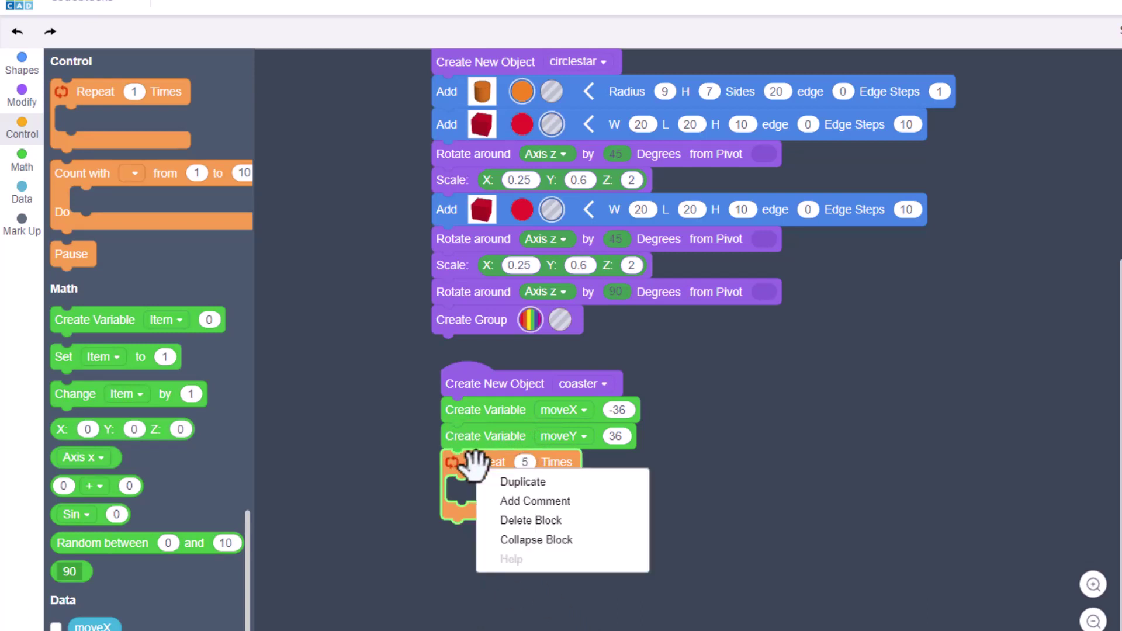
{"action": "left_click", "coordinate": [490, 478]}
{"action": "left_click_drag", "start_coordinate": [485, 497], "coordinate": [453, 478]}
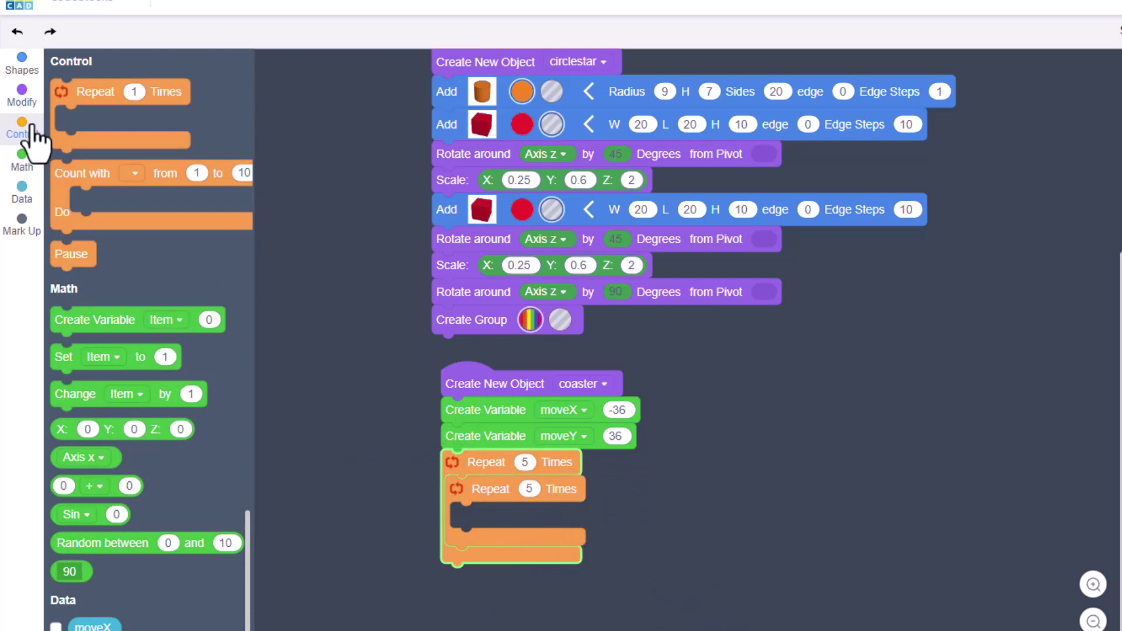
Place an Add Copy of Object block in the inner loop, copying circlestar.
{"action": "left_click", "coordinate": [21, 95]}
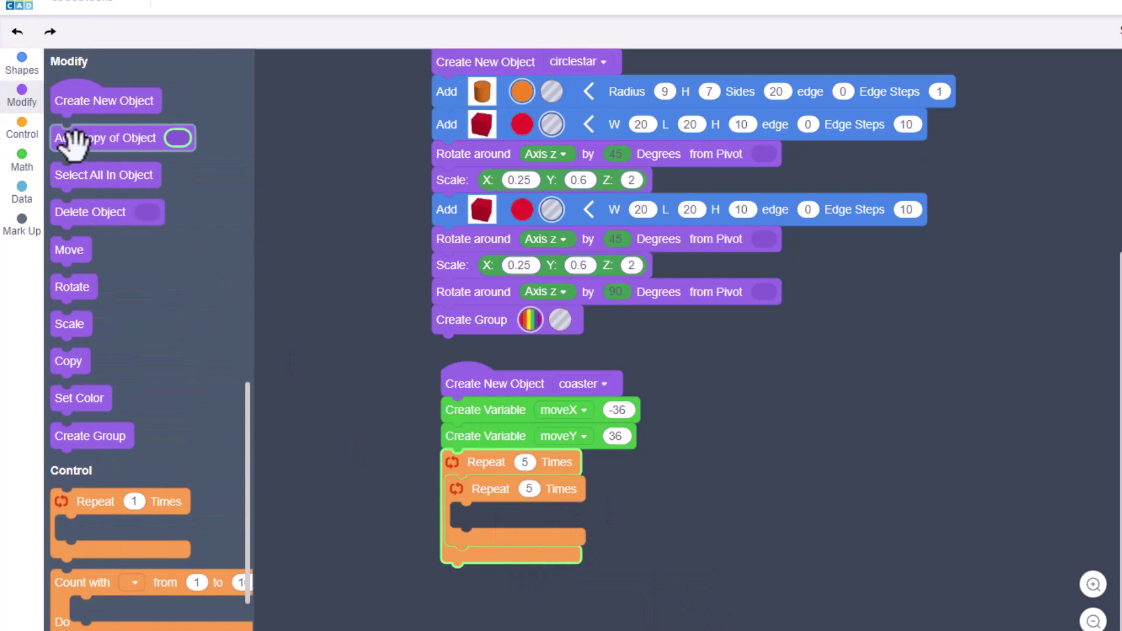
{"action": "left_click_drag", "start_coordinate": [75, 144], "coordinate": [485, 517]}
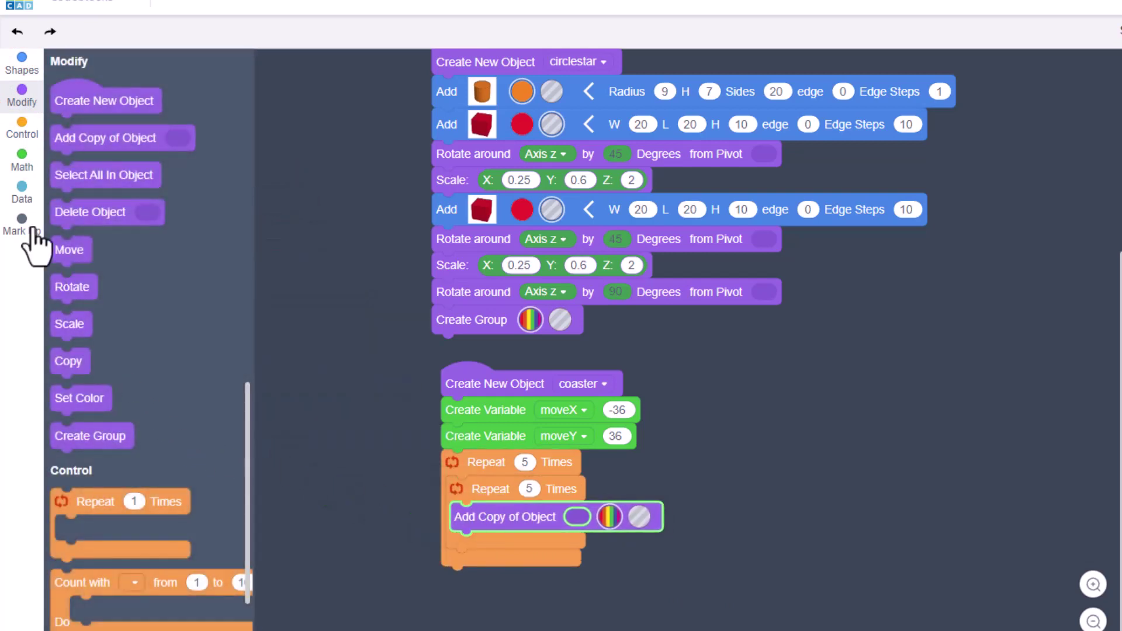
{"action": "left_click", "coordinate": [21, 194]}
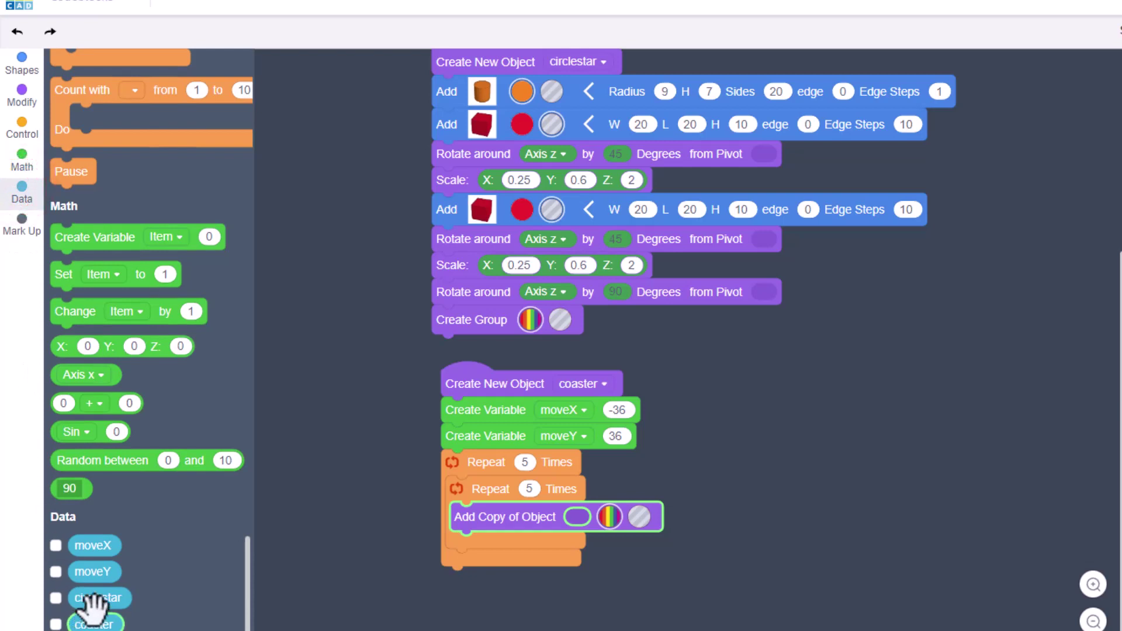
{"action": "left_click_drag", "start_coordinate": [93, 599], "coordinate": [595, 529]}
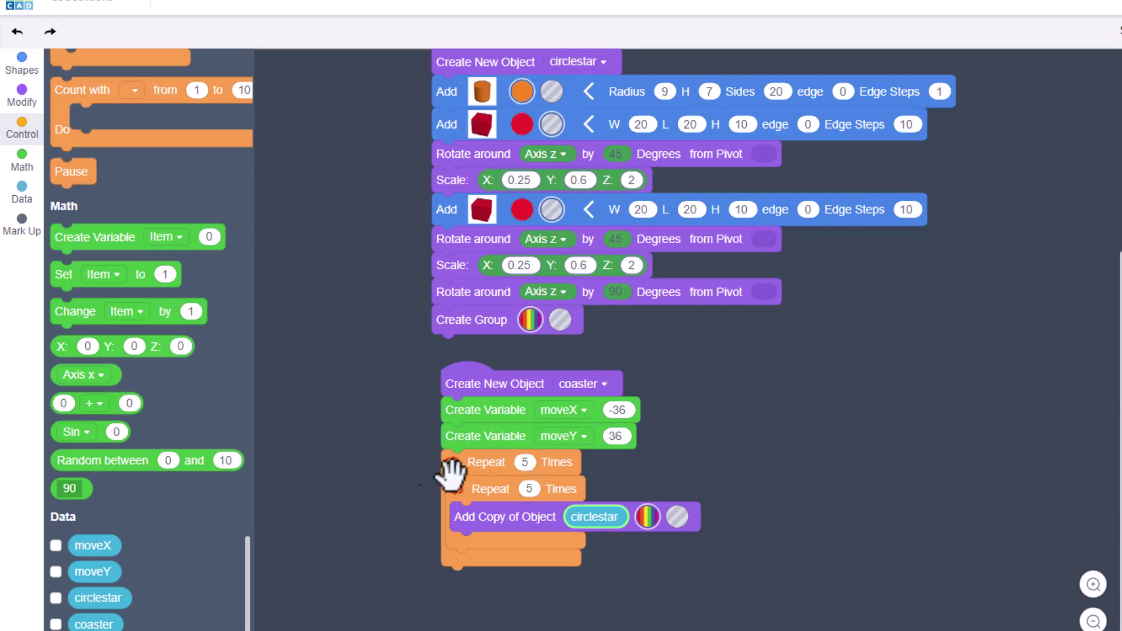
Move each circlestar copy by X moveX, Y moveY, Z 0, and add a Change variable block after it.
{"action": "left_click", "coordinate": [23, 80]}
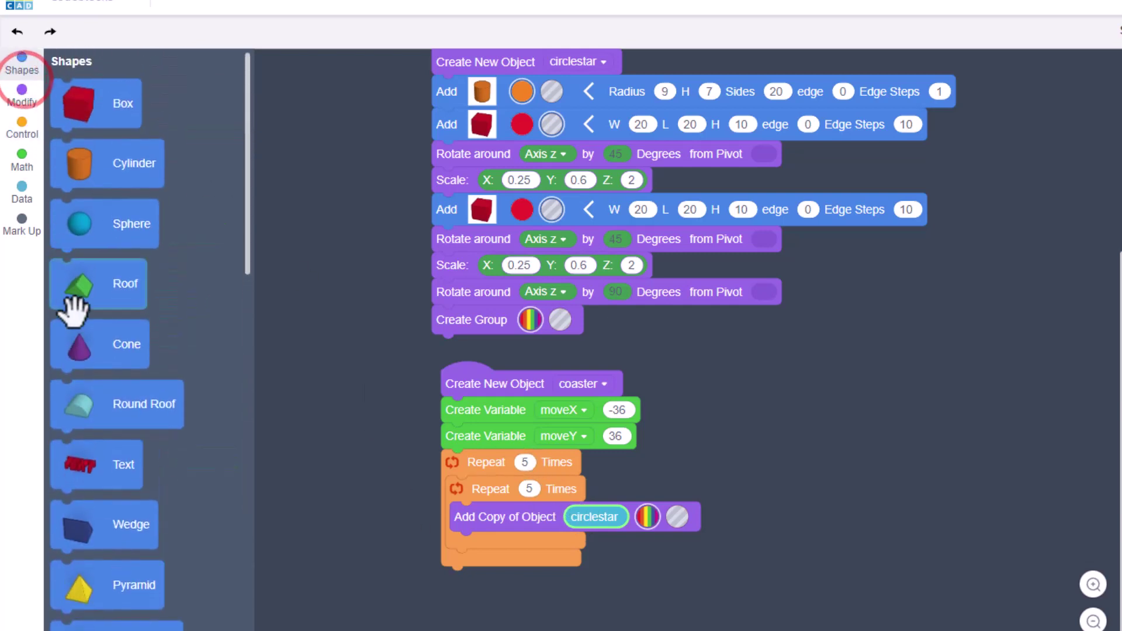
{"action": "left_click", "coordinate": [21, 87]}
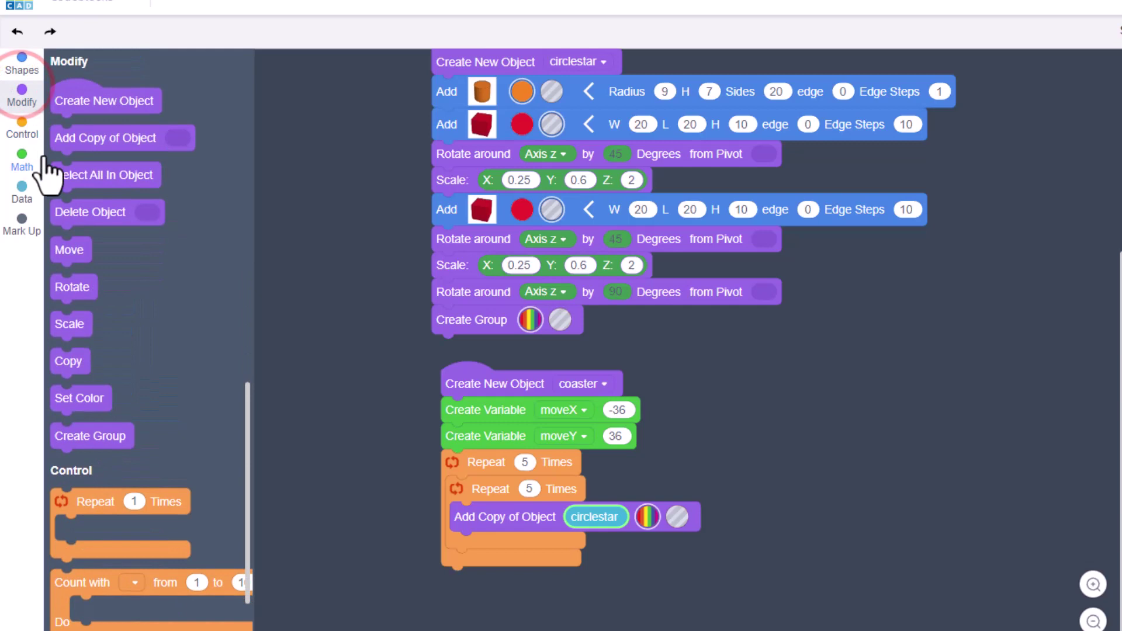
{"action": "left_click_drag", "start_coordinate": [75, 250], "coordinate": [488, 540]}
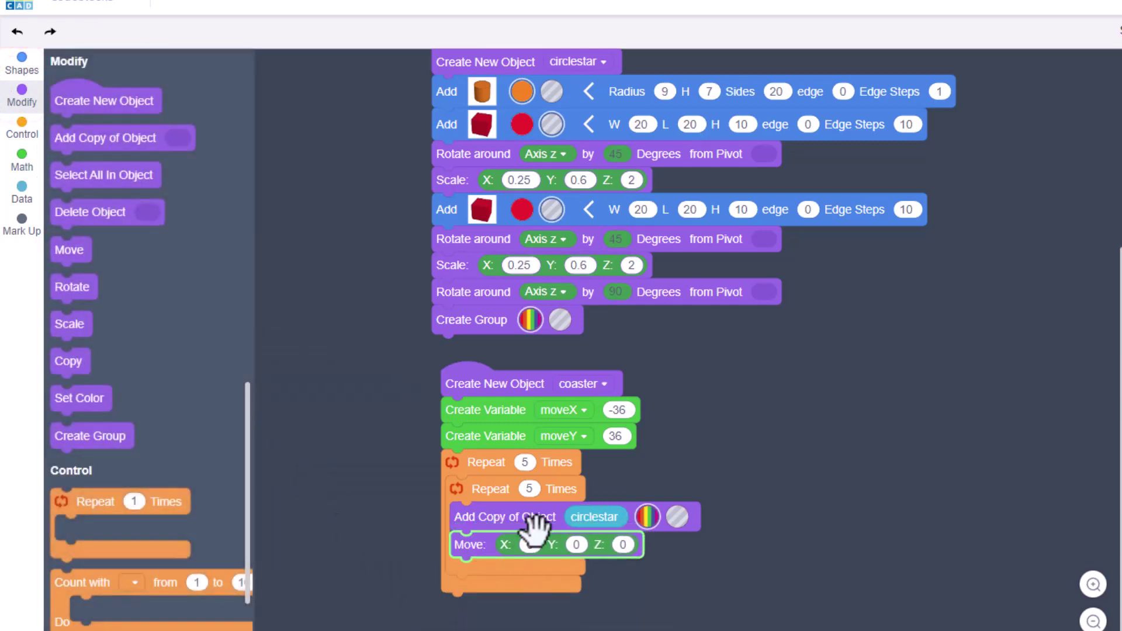
{"action": "left_click", "coordinate": [29, 188]}
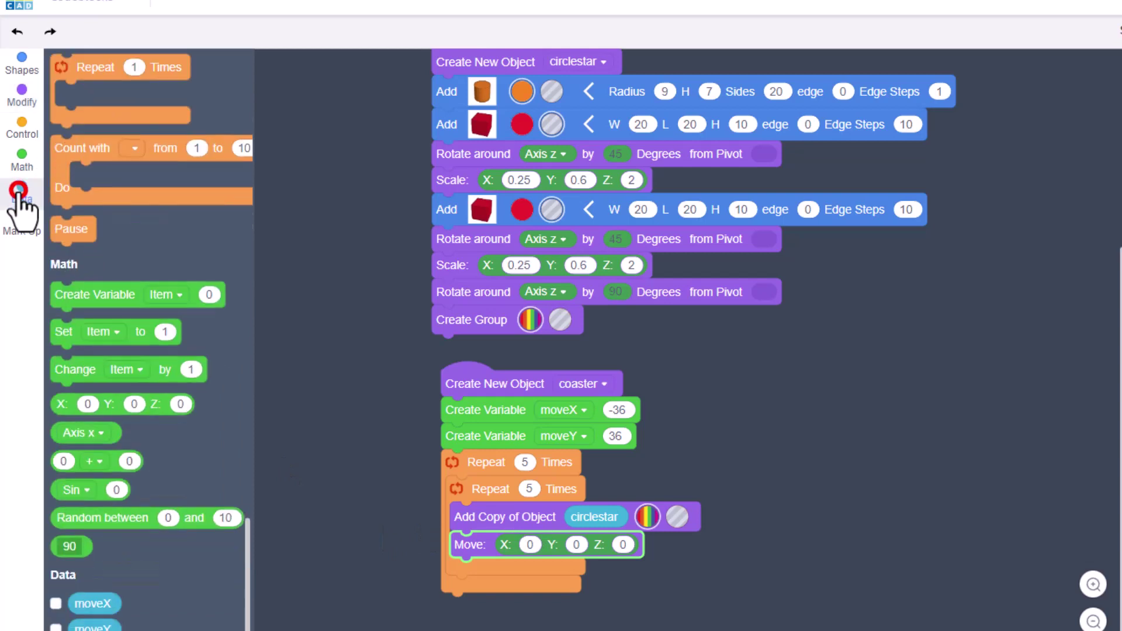
{"action": "left_click_drag", "start_coordinate": [93, 541], "coordinate": [543, 495]}
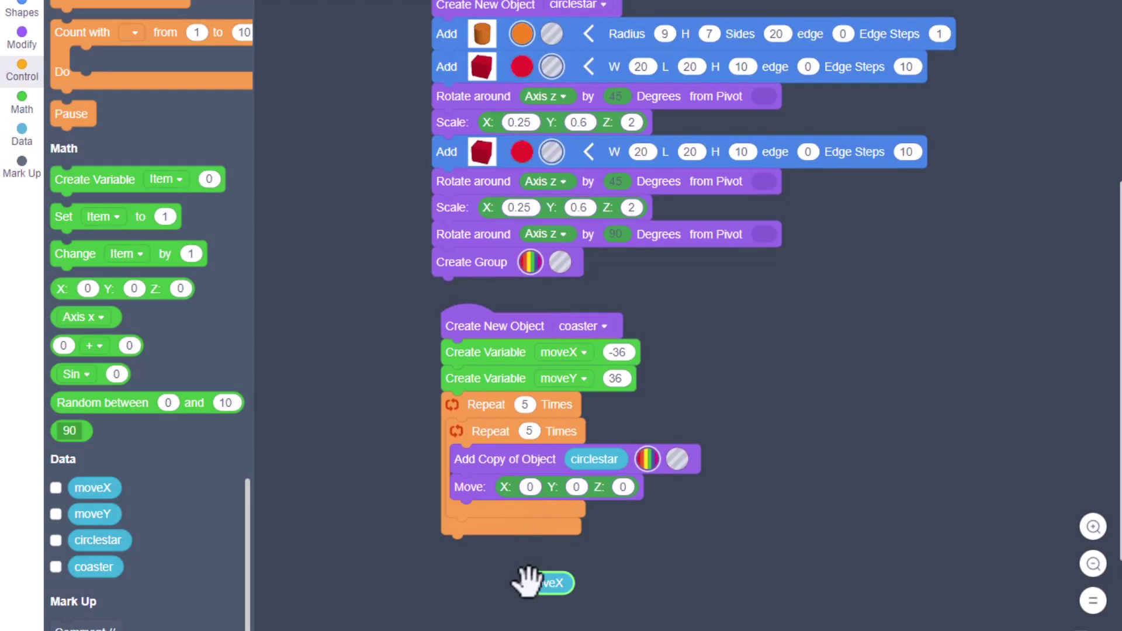
{"action": "left_click_drag", "start_coordinate": [532, 583], "coordinate": [493, 489]}
{"action": "left_click_drag", "start_coordinate": [532, 521], "coordinate": [532, 495]}
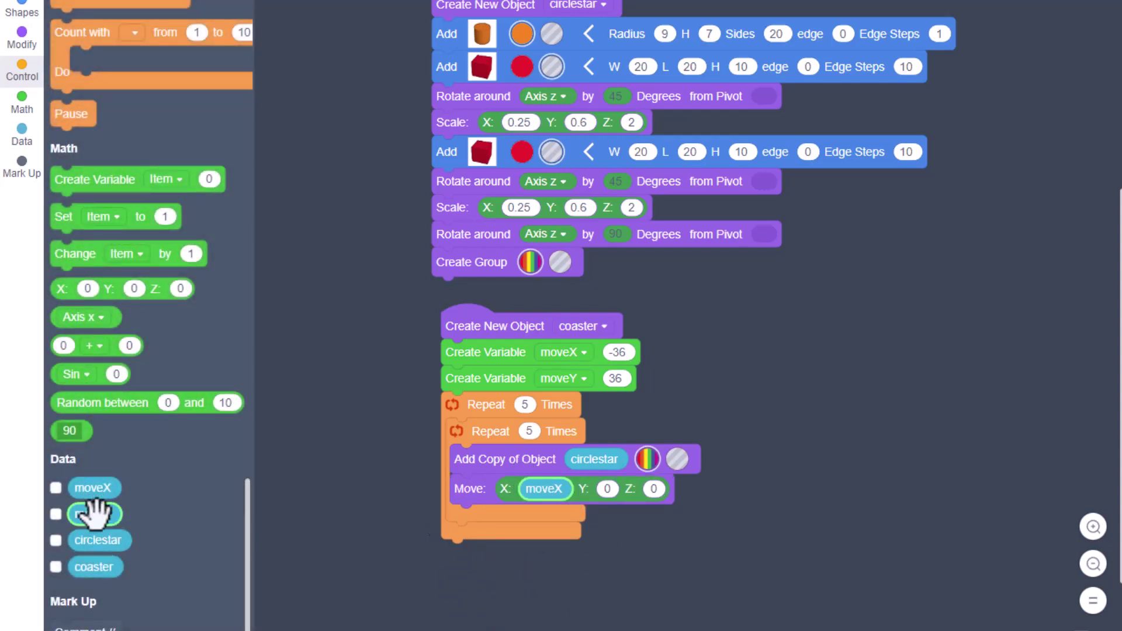
{"action": "left_click_drag", "start_coordinate": [90, 513], "coordinate": [636, 494]}
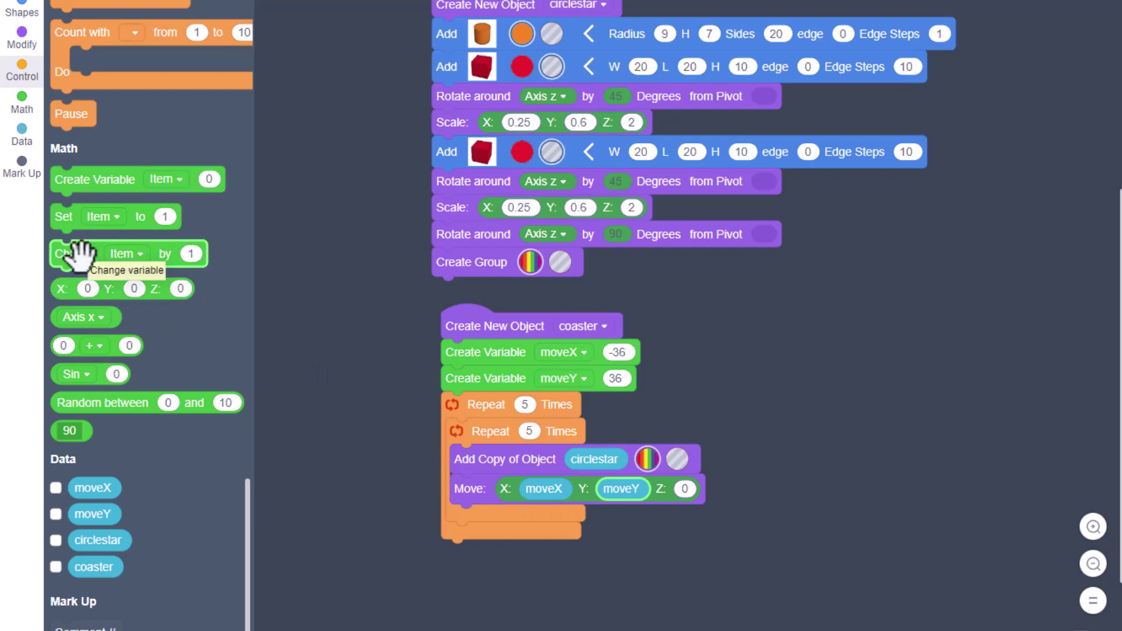
{"action": "left_click_drag", "start_coordinate": [79, 251], "coordinate": [483, 521]}
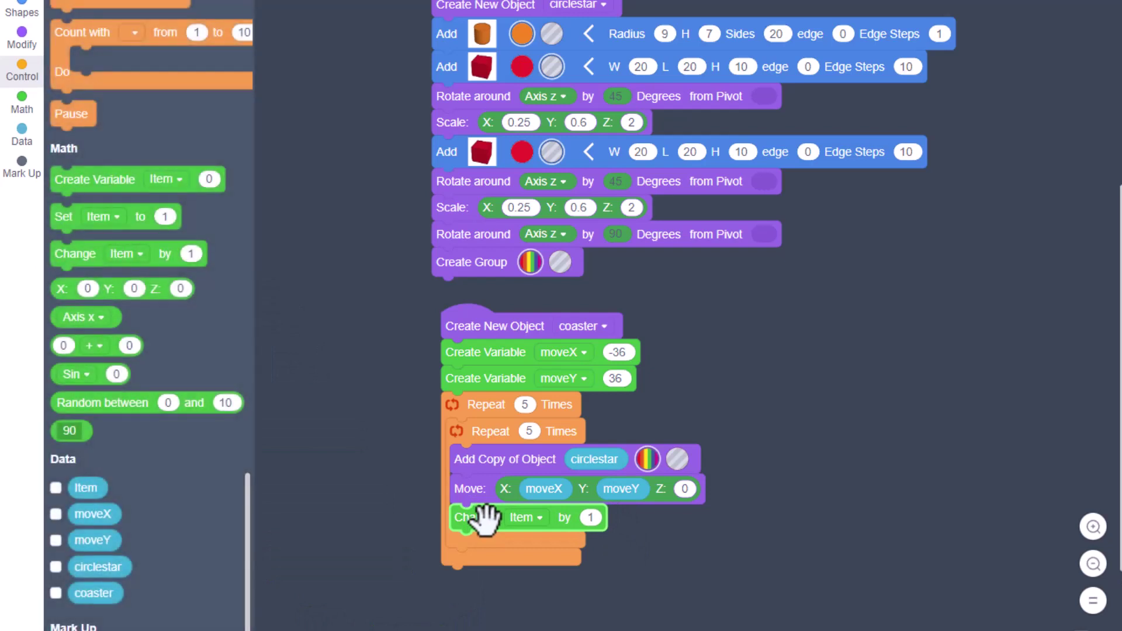
Make the change block increase moveX by 18 after each copy.
{"action": "left_click", "coordinate": [536, 519]}
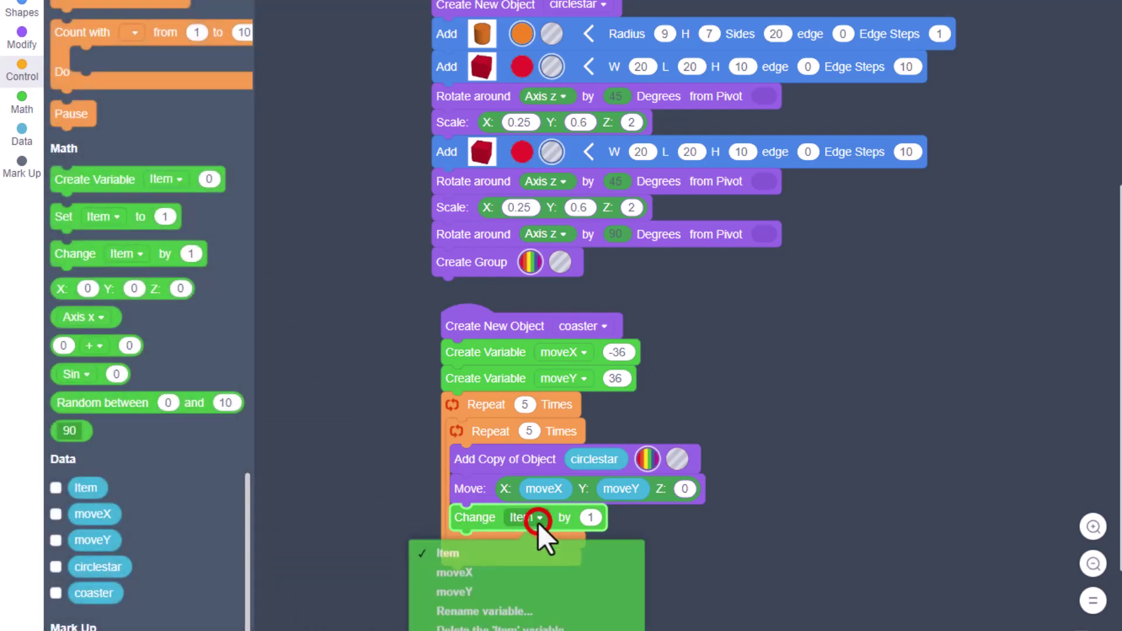
{"action": "left_click", "coordinate": [503, 577]}
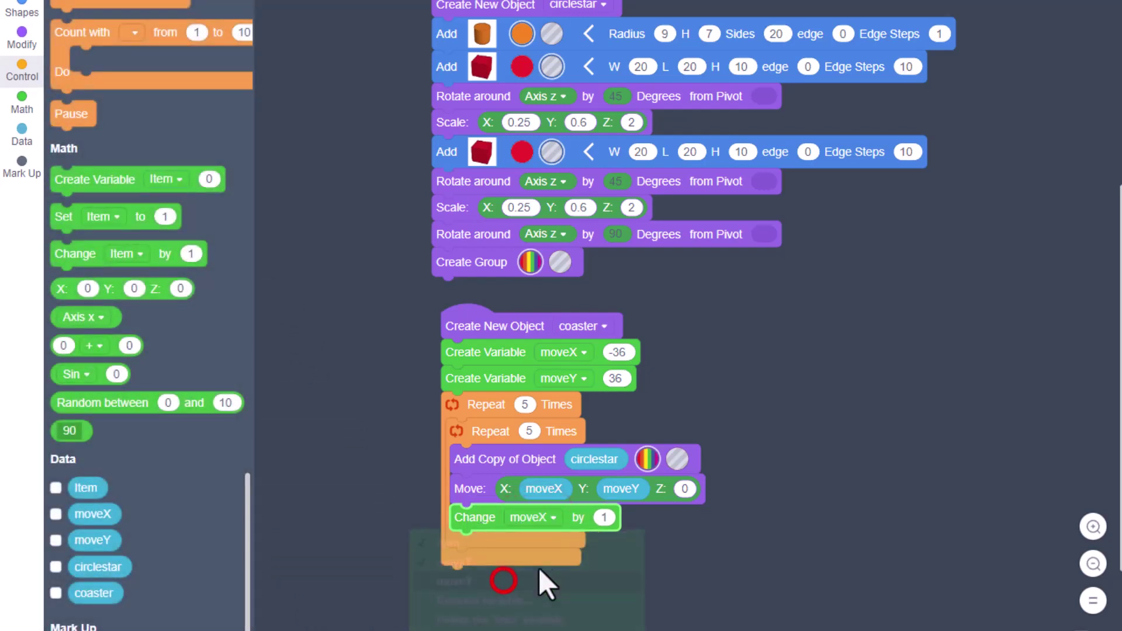
{"action": "left_click", "coordinate": [604, 517]}
{"action": "type", "text": "18"}
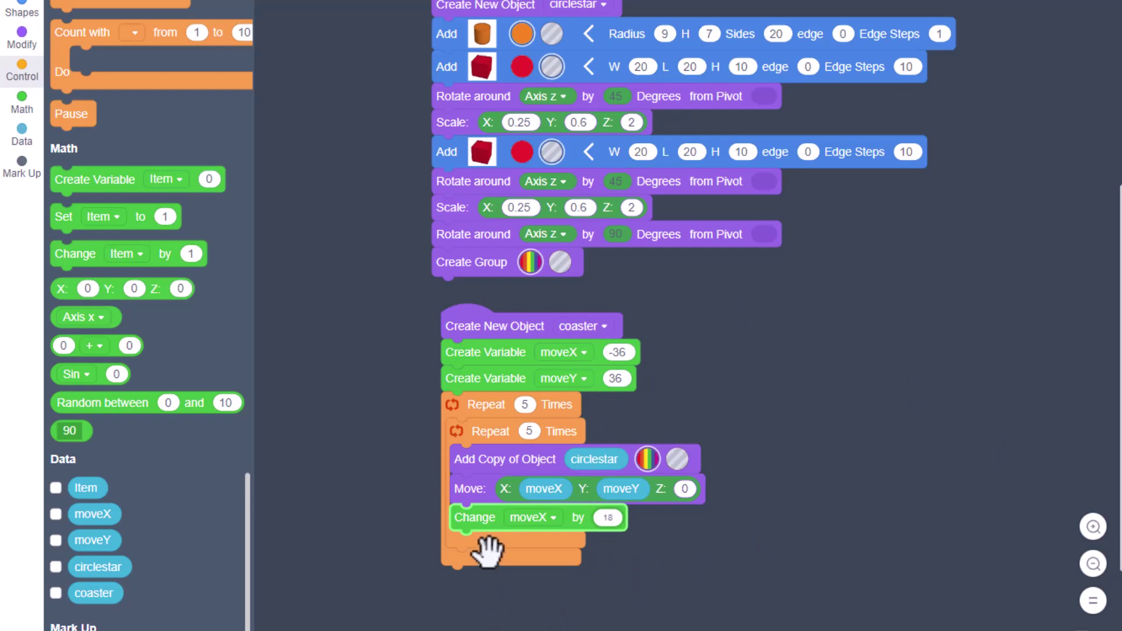
After the inner loop, reset moveX to -36.
{"action": "left_click_drag", "start_coordinate": [79, 216], "coordinate": [484, 558]}
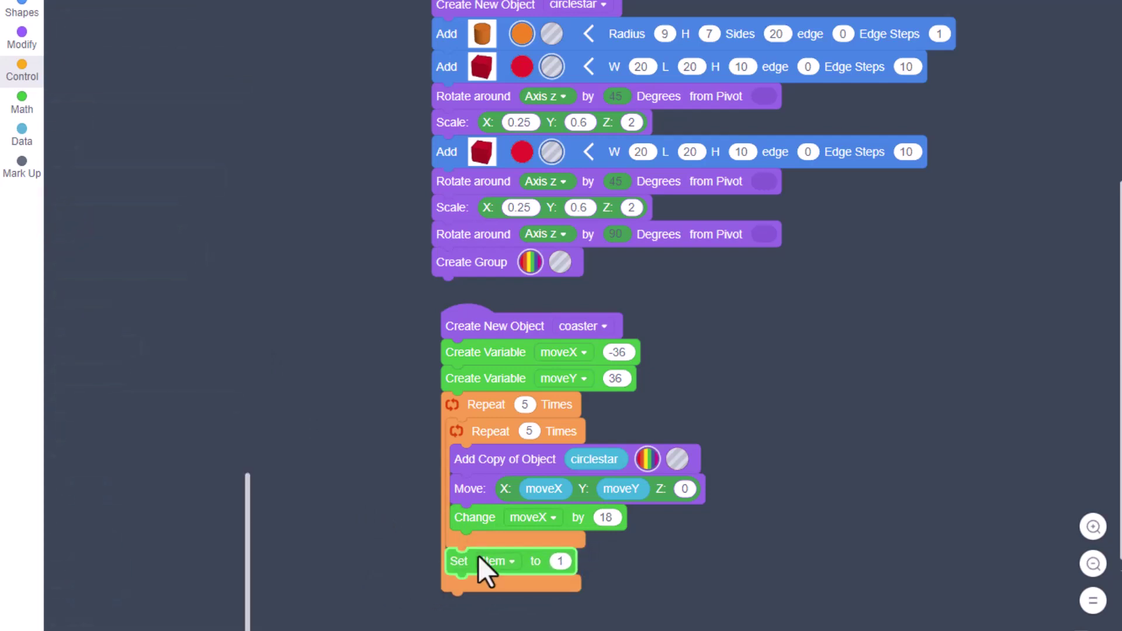
{"action": "left_click", "coordinate": [506, 560]}
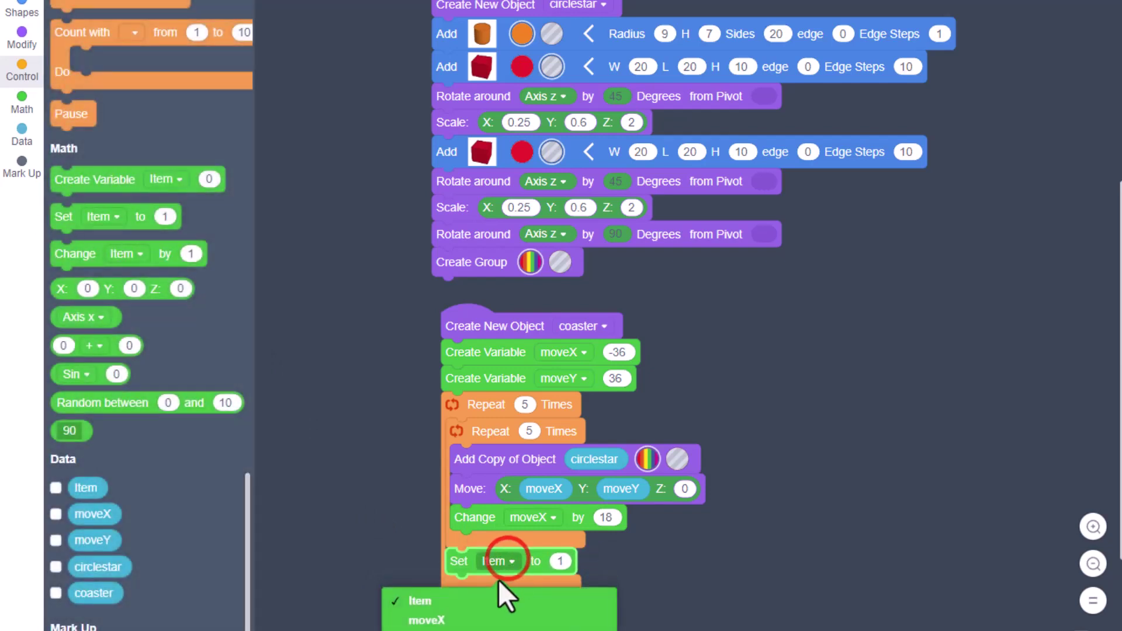
{"action": "left_click", "coordinate": [473, 614]}
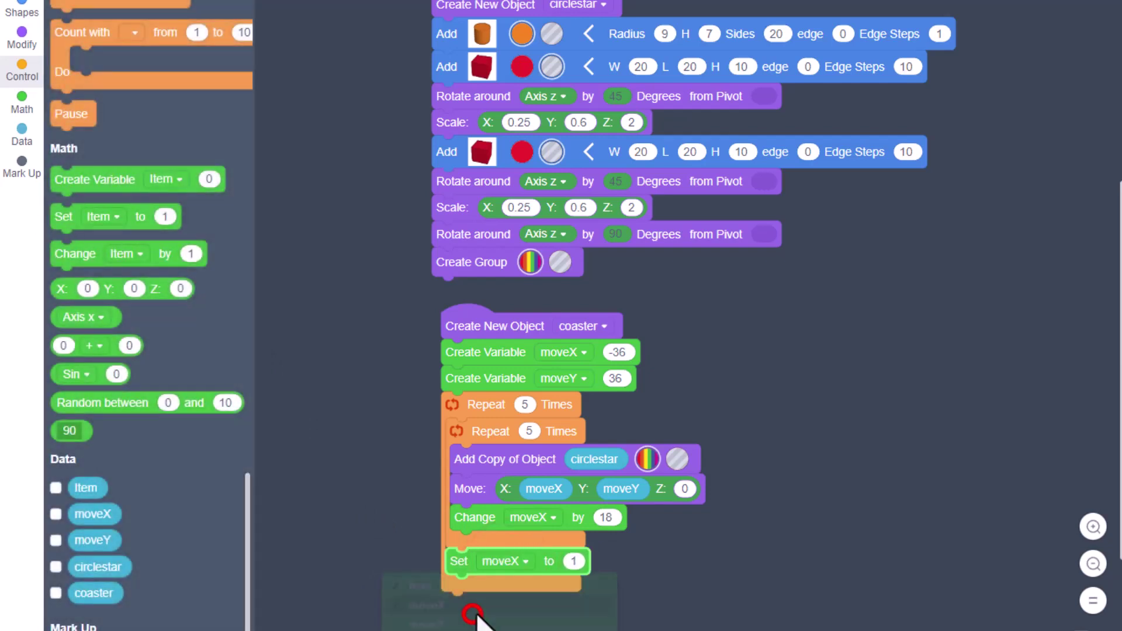
{"action": "left_click", "coordinate": [576, 559]}
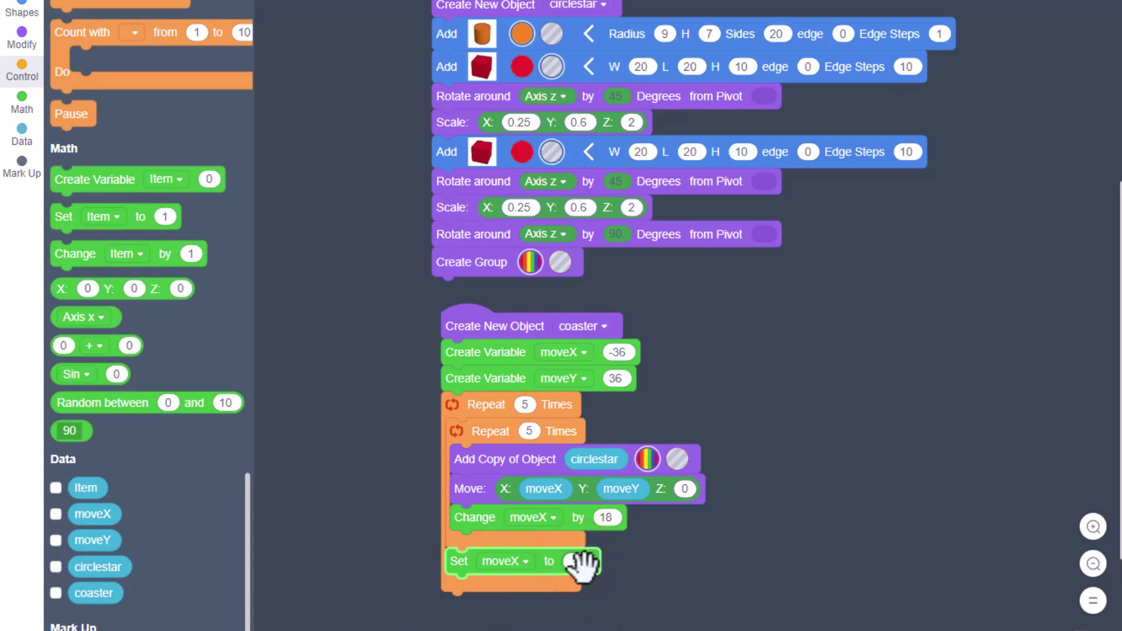
{"action": "type", "text": "-36"}
Add a Change block for moveY below the moveX reset.
{"action": "left_click_drag", "start_coordinate": [82, 254], "coordinate": [480, 587]}
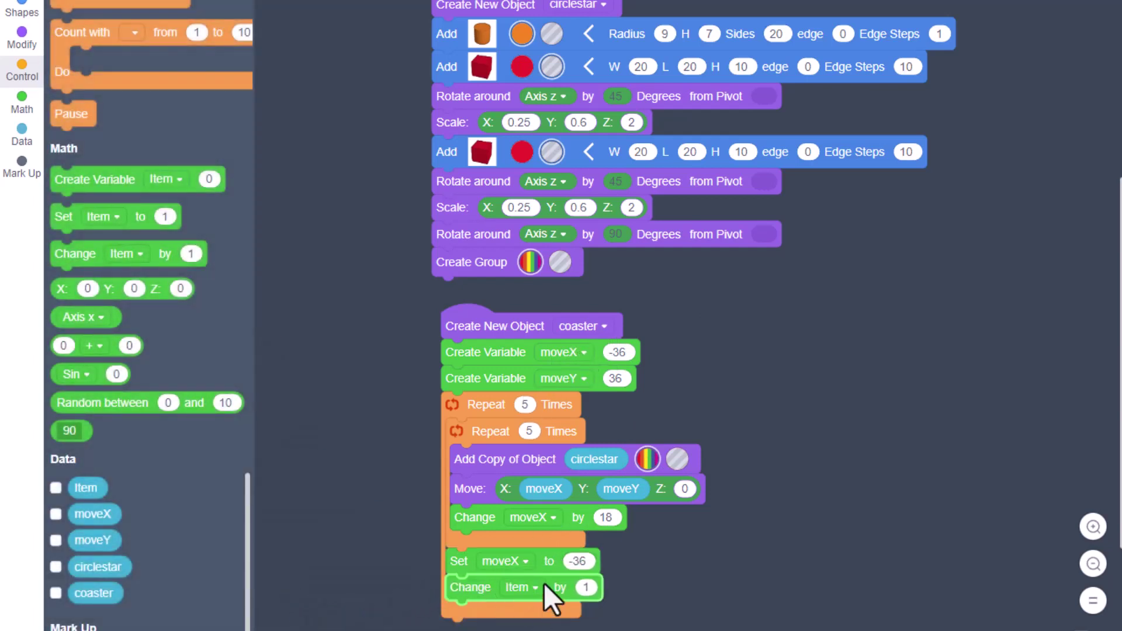
{"action": "scroll", "coordinate": [534, 526], "scroll_direction": "down", "scroll_amount": 1}
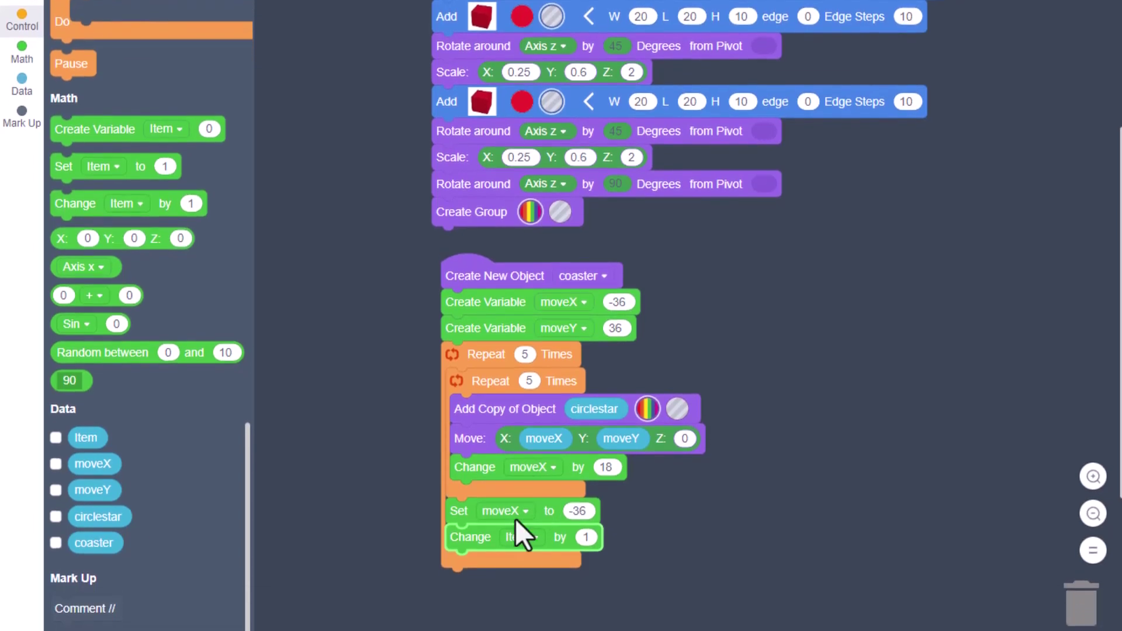
{"action": "left_click", "coordinate": [527, 536]}
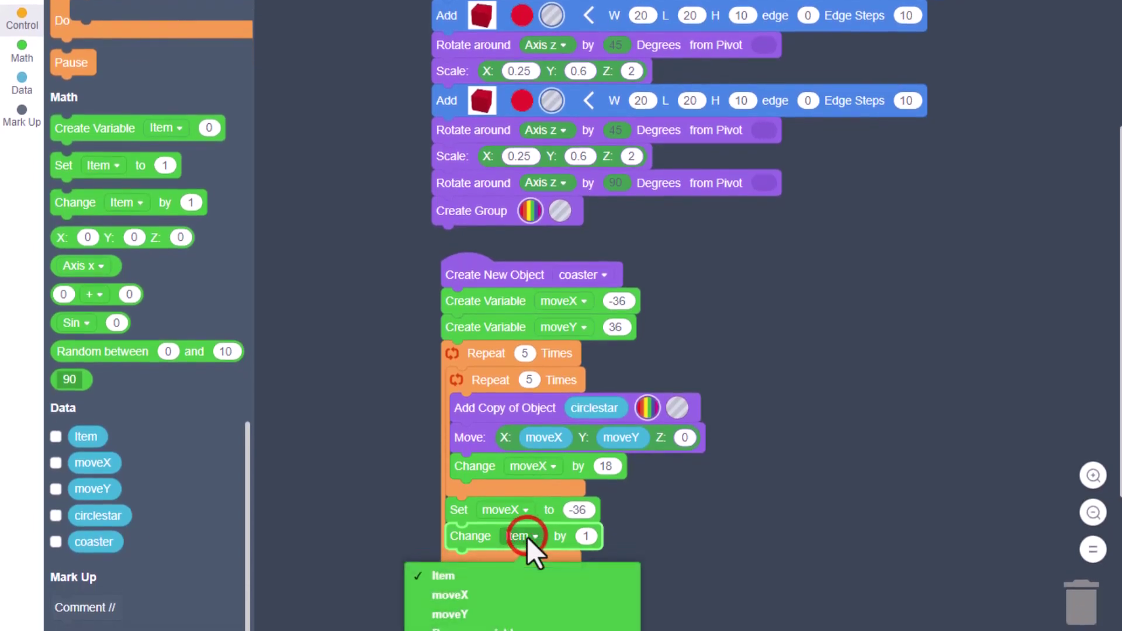
{"action": "left_click", "coordinate": [466, 614]}
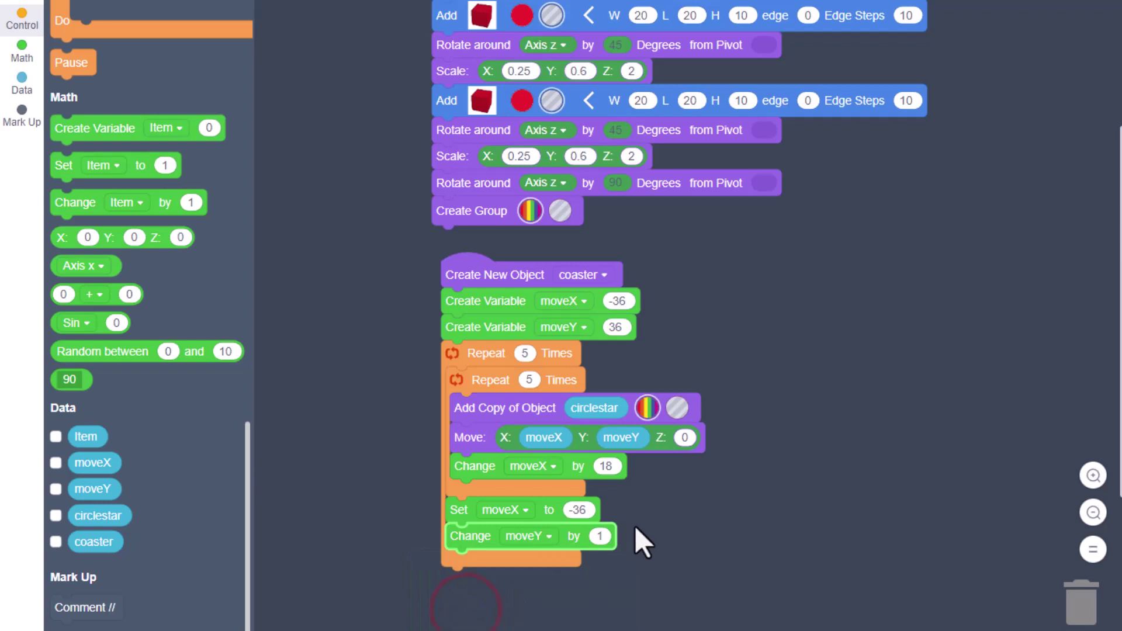
{"action": "scroll", "coordinate": [608, 536], "scroll_direction": "down", "scroll_amount": 2}
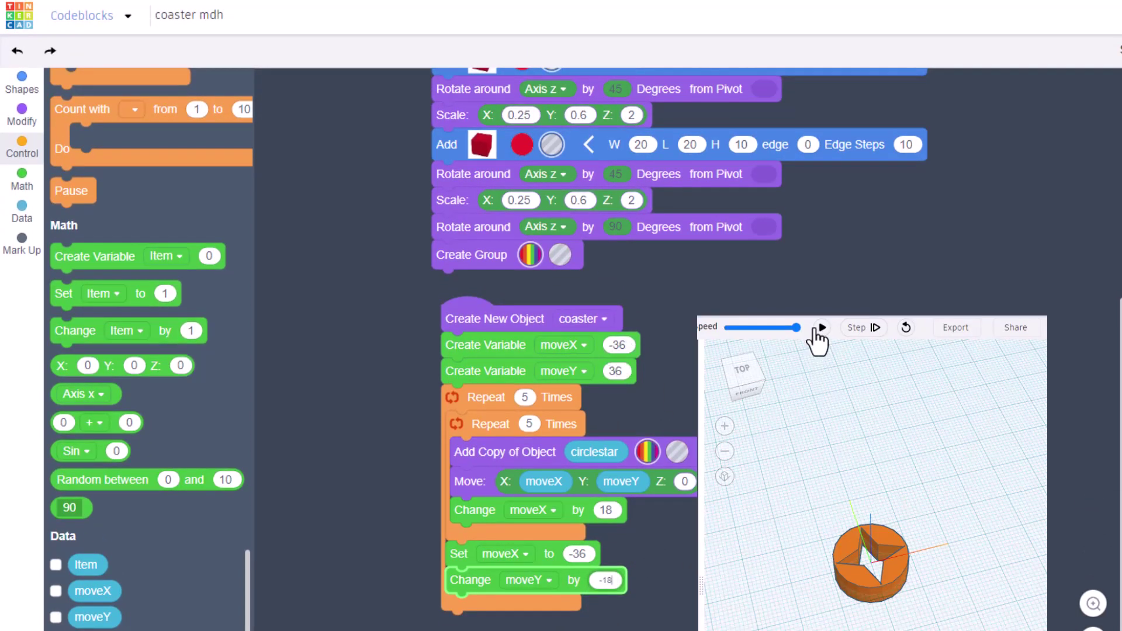
Run the script to preview the tiled grid of orange circlestar copies.
{"action": "left_click", "coordinate": [822, 328]}
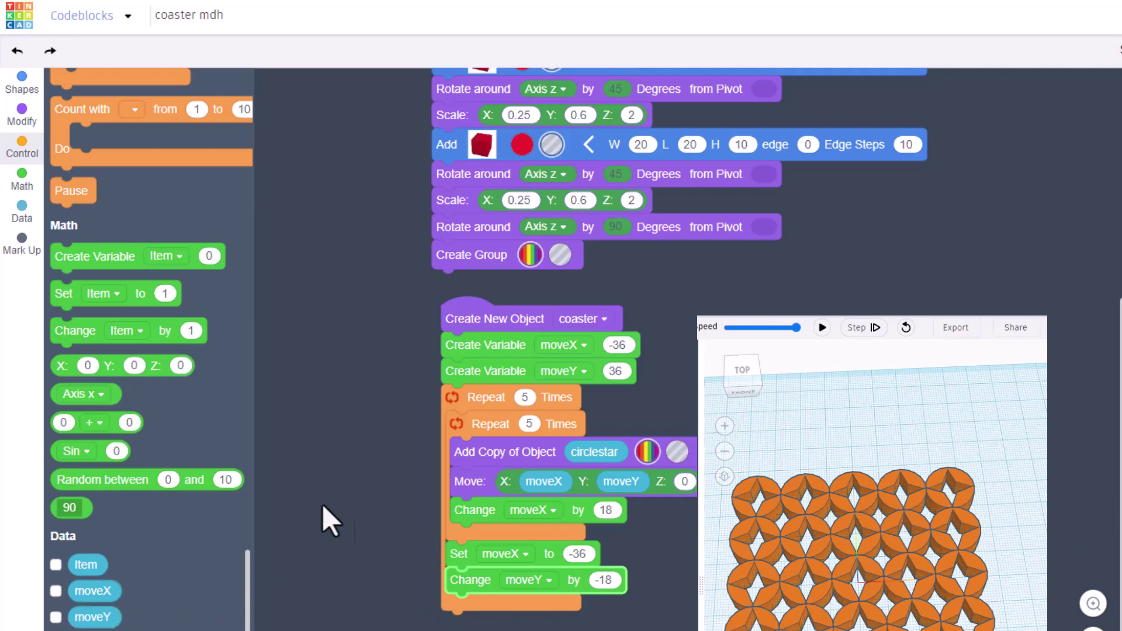
Delete circlestar after the loops finish.
{"action": "left_click", "coordinate": [23, 117]}
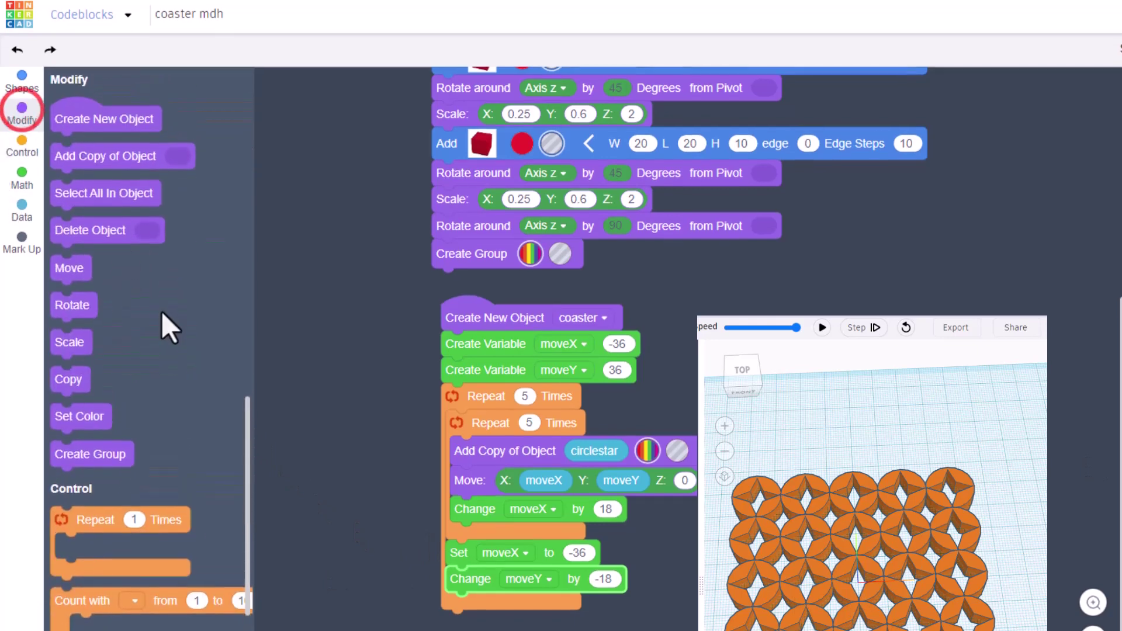
{"action": "scroll", "coordinate": [90, 201], "scroll_direction": "down", "scroll_amount": 1}
{"action": "left_click_drag", "start_coordinate": [91, 202], "coordinate": [468, 585]}
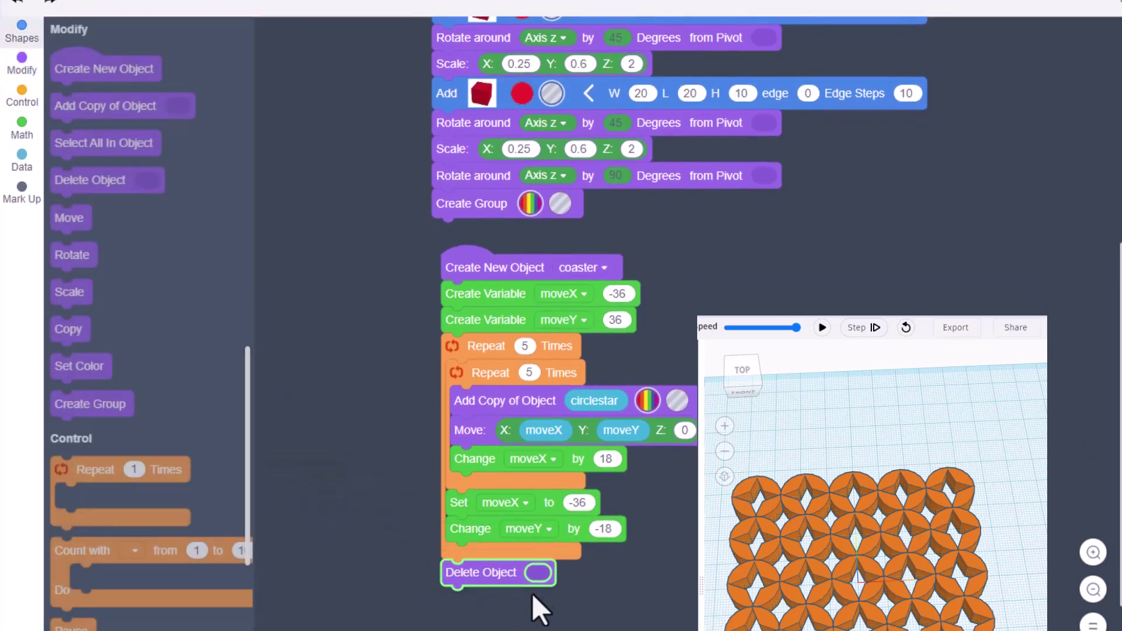
{"action": "left_click", "coordinate": [22, 159]}
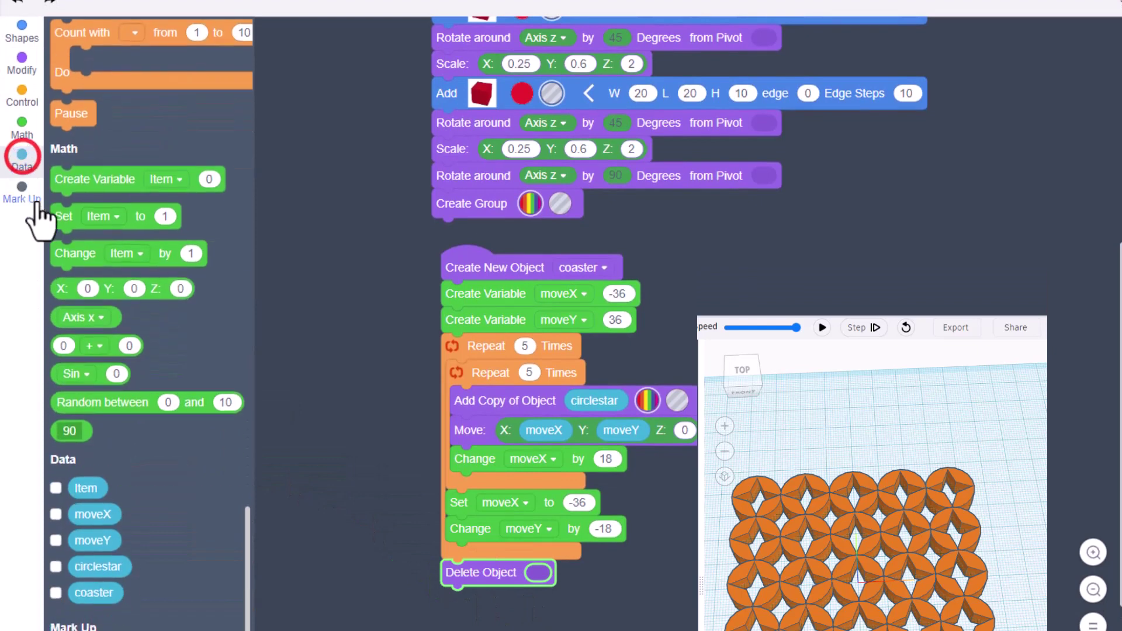
{"action": "left_click_drag", "start_coordinate": [92, 556], "coordinate": [535, 579]}
Add a torus with radius 65, 4 sides, tube 4 and 4 steps.
{"action": "left_click", "coordinate": [38, 62]}
{"action": "left_click", "coordinate": [24, 34]}
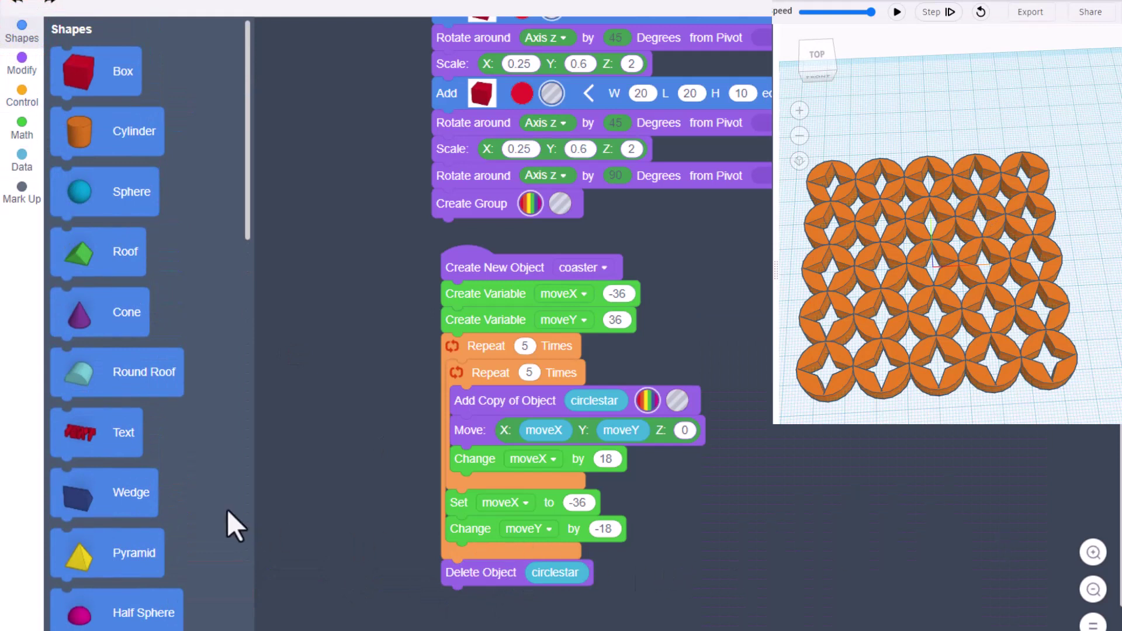
{"action": "scroll", "coordinate": [111, 401], "scroll_direction": "down", "scroll_amount": 3}
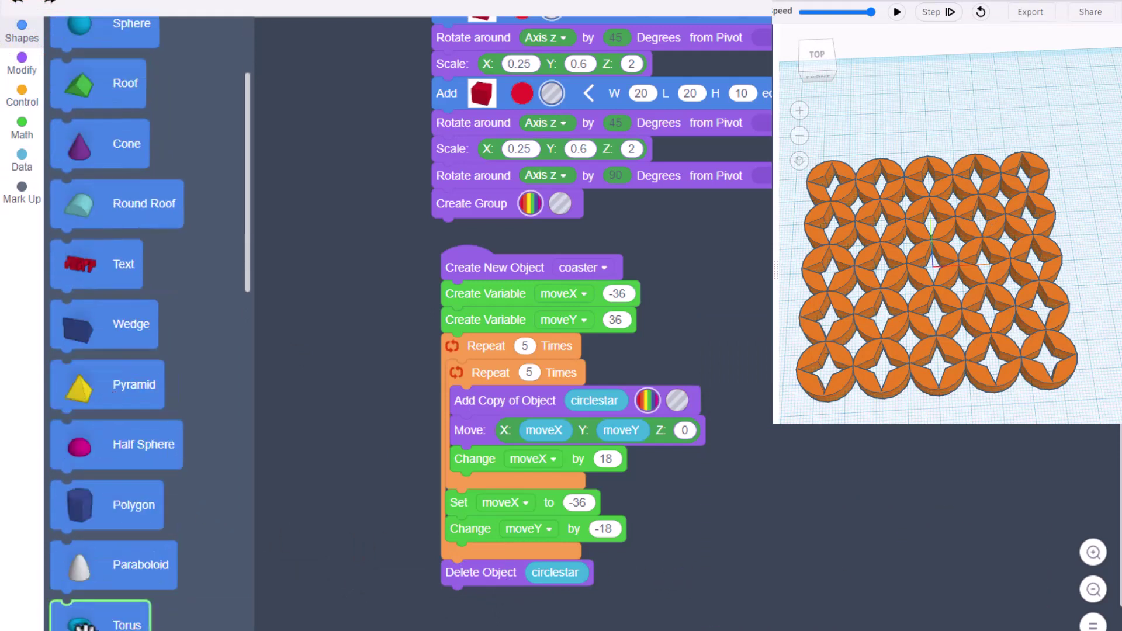
{"action": "left_click_drag", "start_coordinate": [87, 619], "coordinate": [534, 614]}
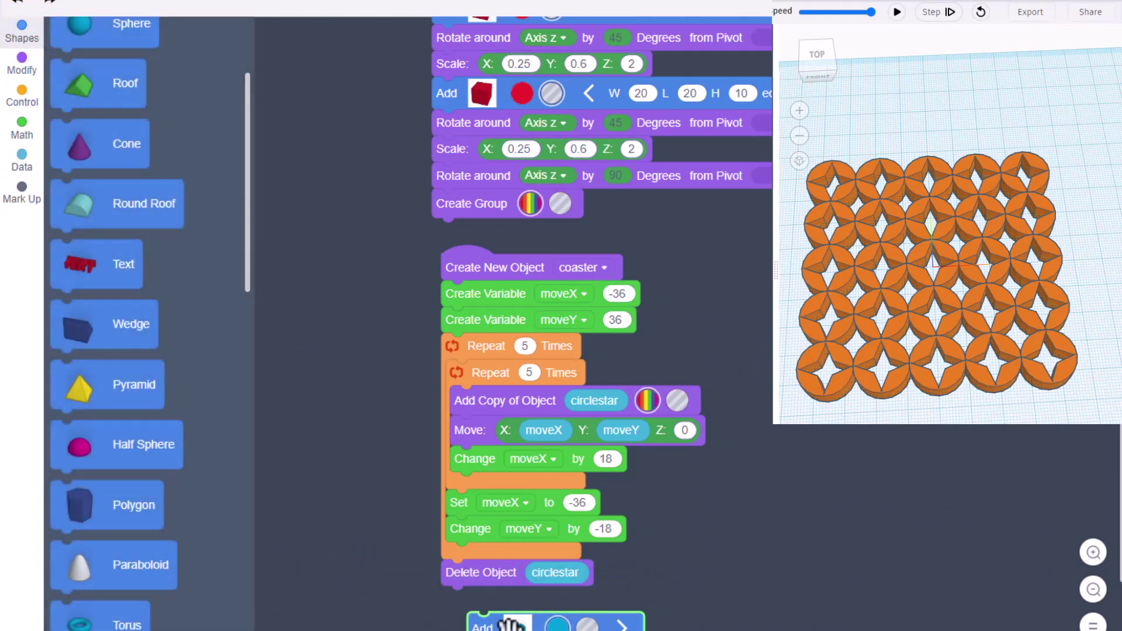
{"action": "left_click", "coordinate": [599, 603]}
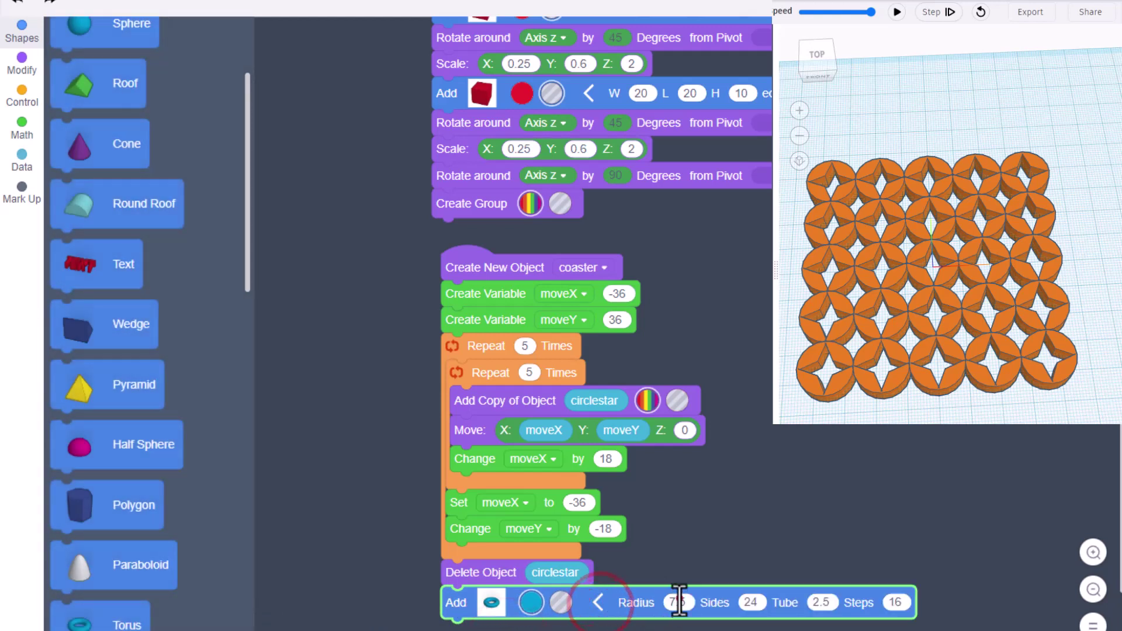
{"action": "left_click", "coordinate": [678, 602]}
{"action": "type", "text": "65"}
{"action": "left_click", "coordinate": [750, 603]}
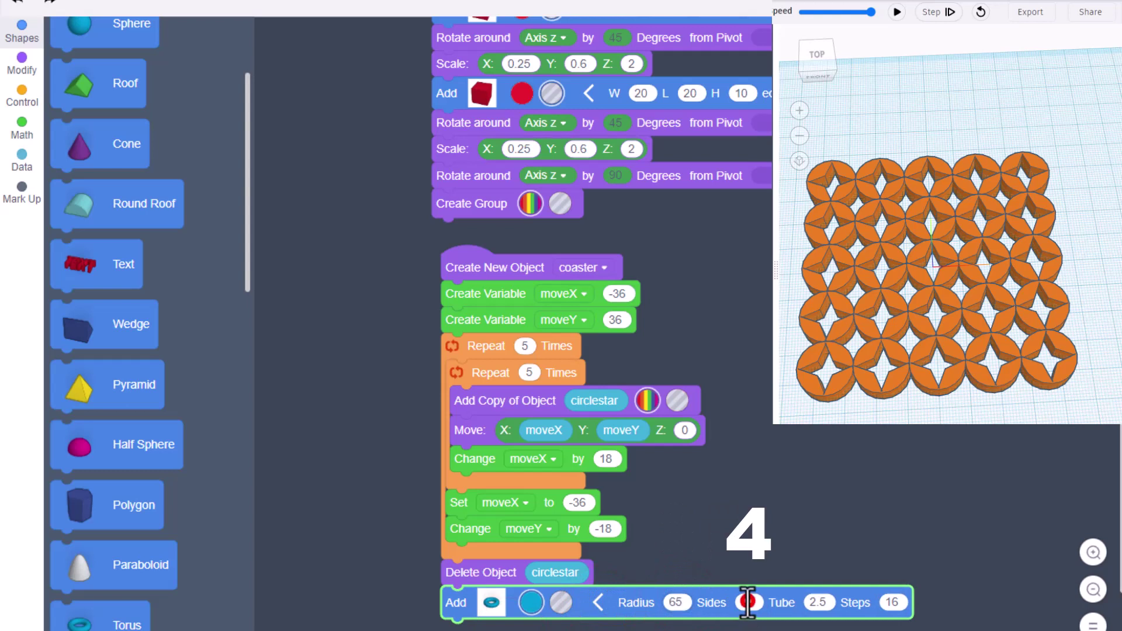
{"action": "type", "text": "4"}
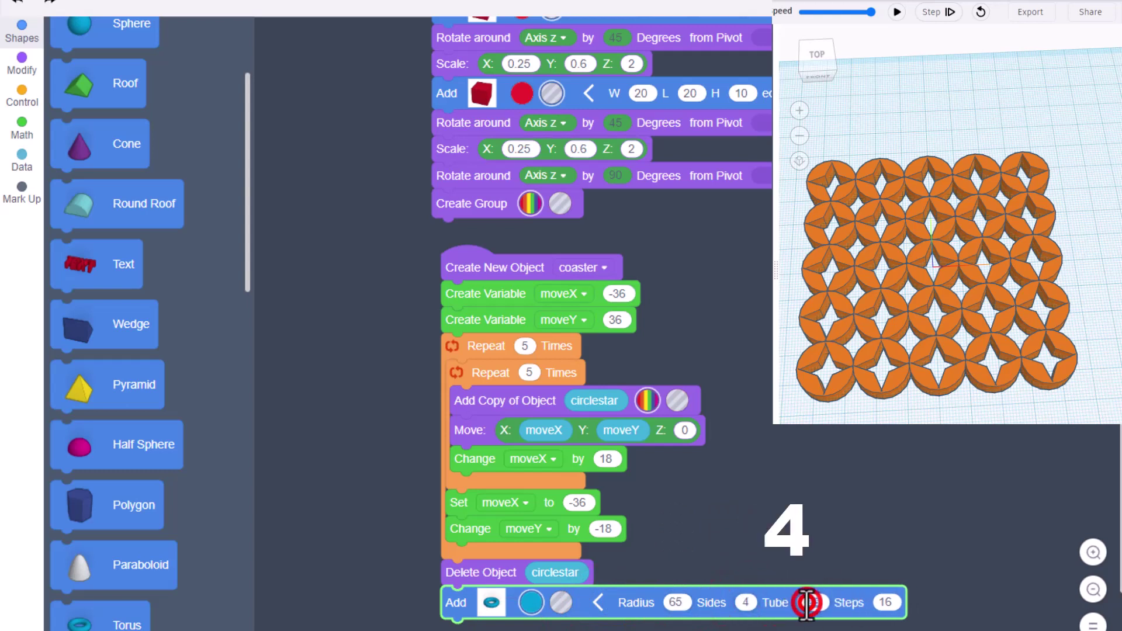
{"action": "type", "text": "4"}
{"action": "left_click", "coordinate": [876, 602]}
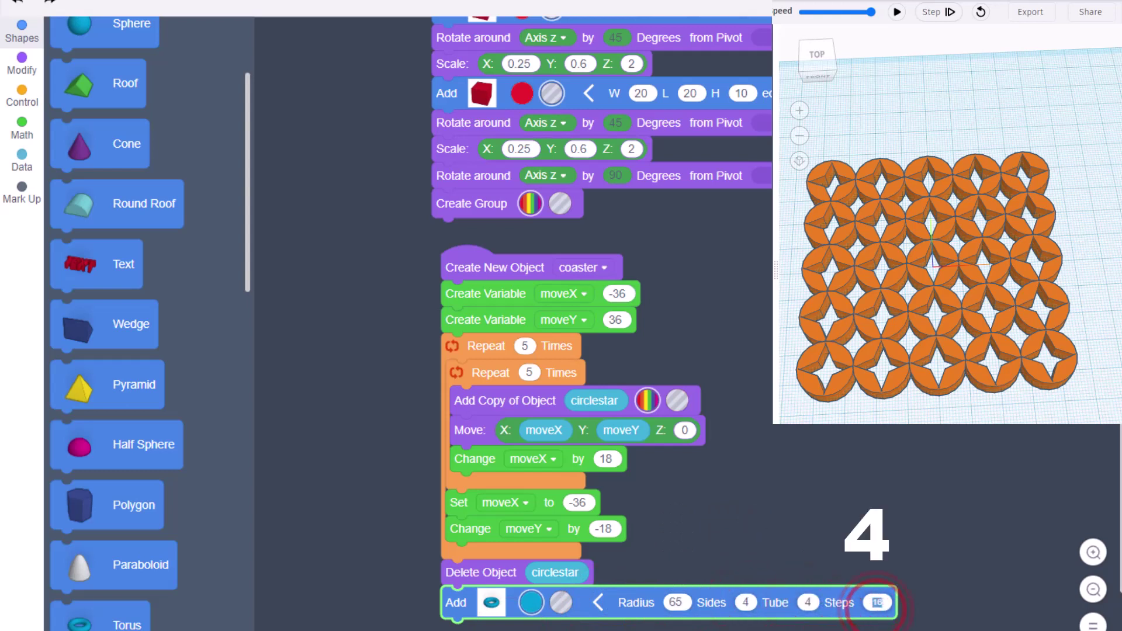
{"action": "type", "text": "4"}
{"action": "left_click", "coordinate": [847, 506]}
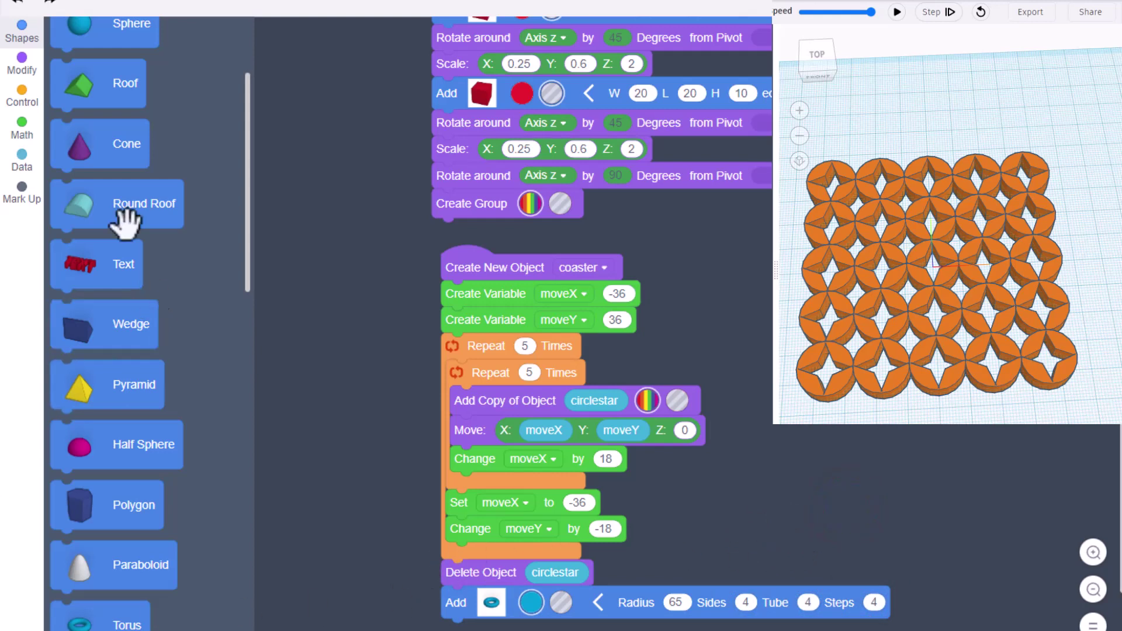
{"action": "left_click", "coordinate": [13, 70]}
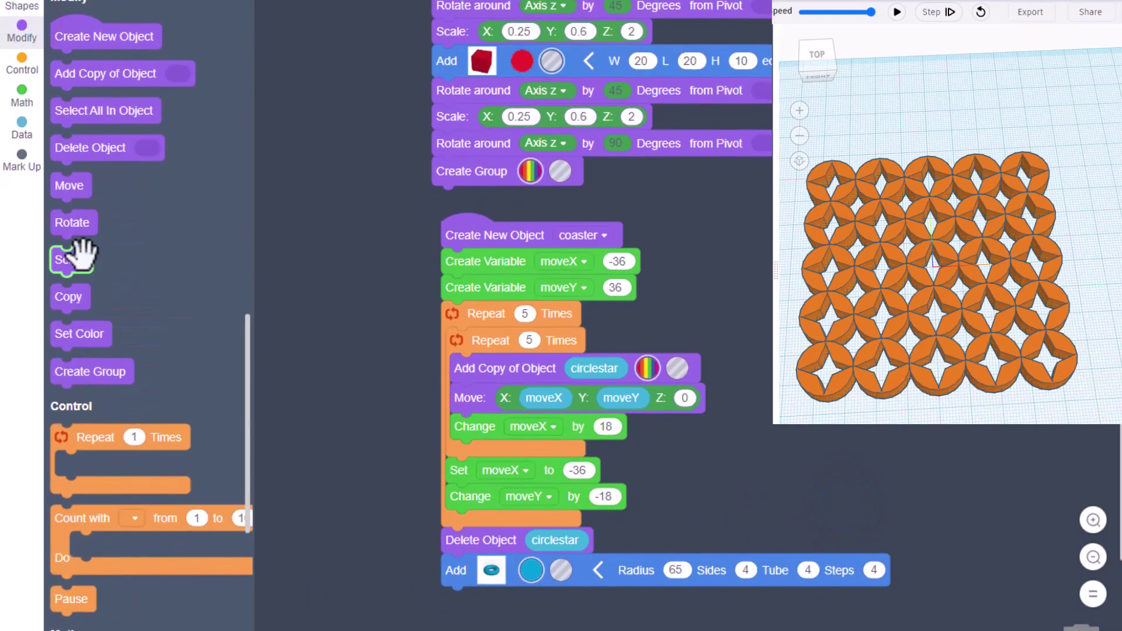
Rotate the torus 45° about the z axis and run the program to see the square border.
{"action": "left_click_drag", "start_coordinate": [76, 226], "coordinate": [532, 530]}
{"action": "left_click", "coordinate": [534, 535]}
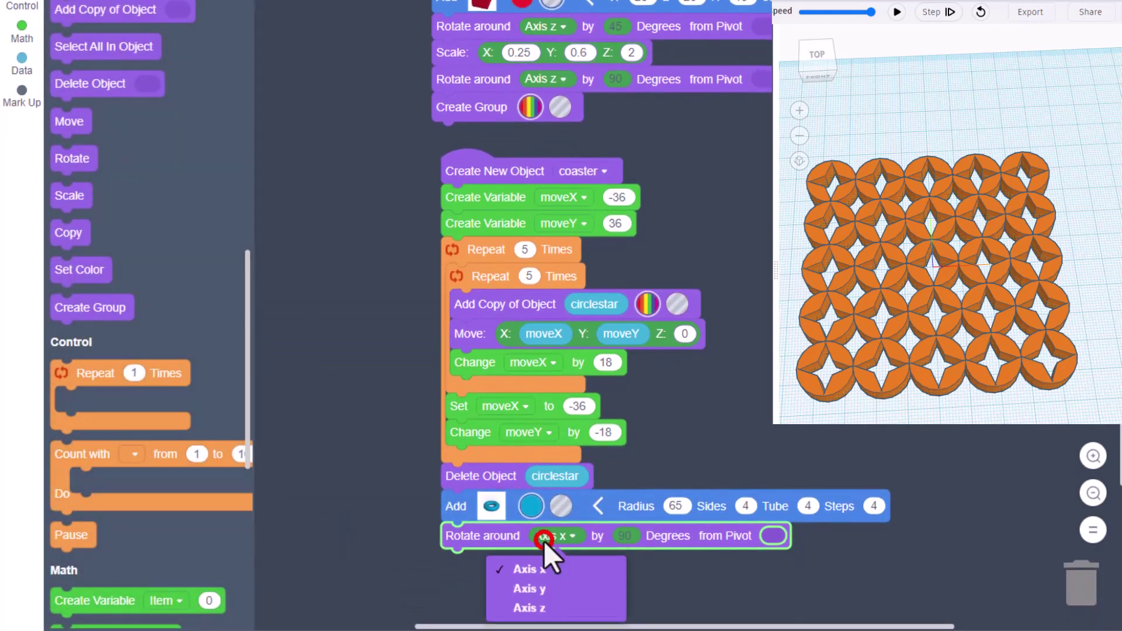
{"action": "left_click", "coordinate": [544, 611]}
{"action": "left_click", "coordinate": [626, 535]}
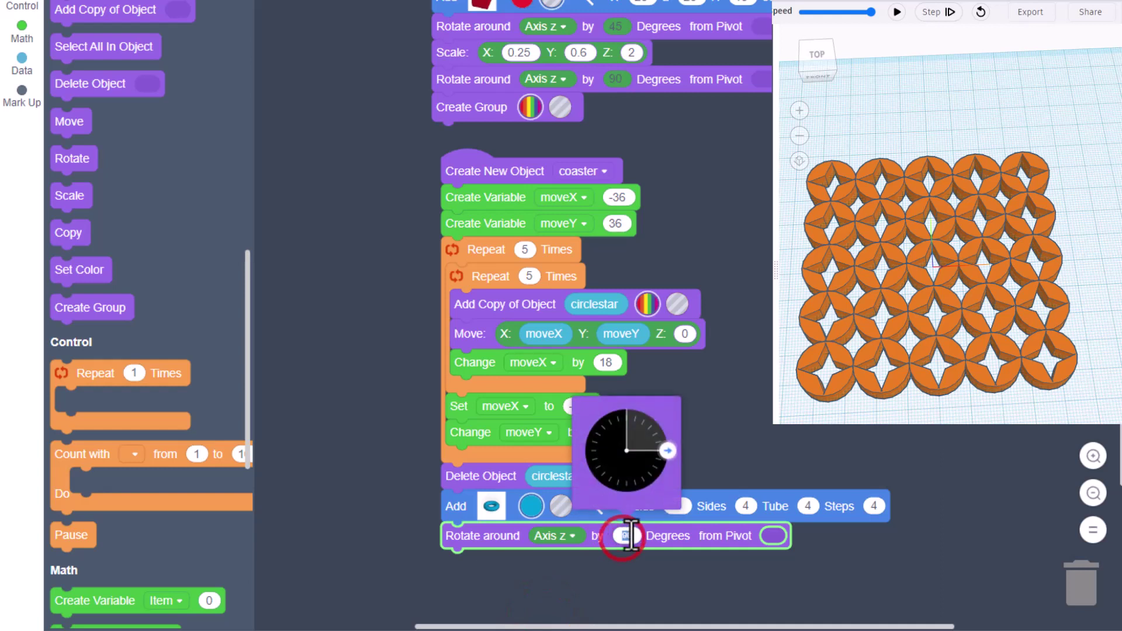
{"action": "left_click_drag", "start_coordinate": [666, 451], "coordinate": [655, 430]}
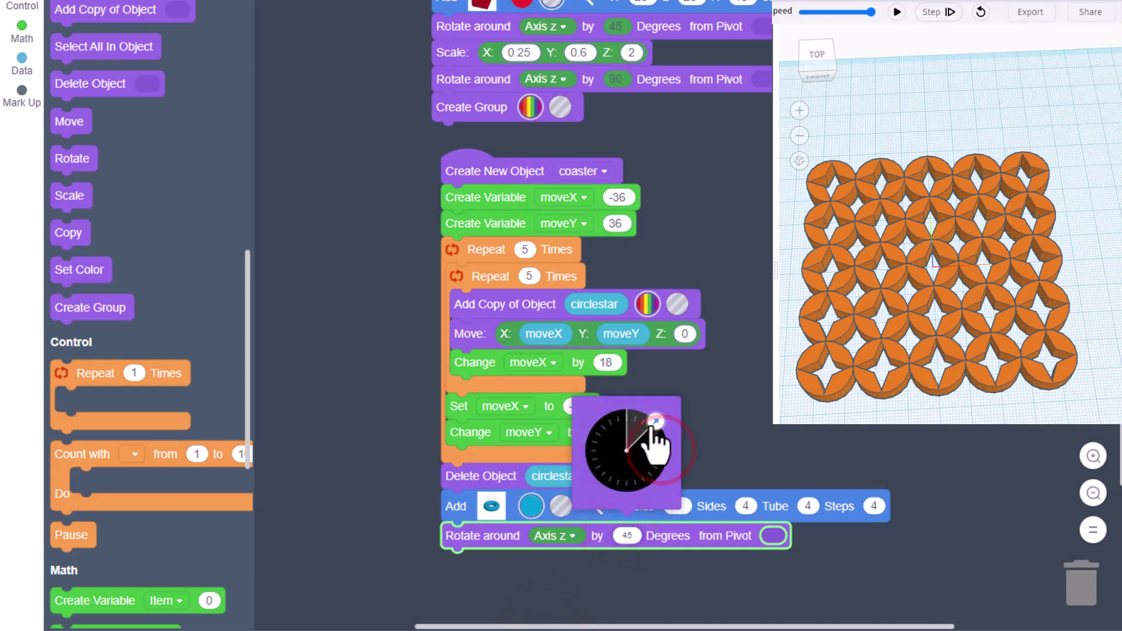
{"action": "left_click", "coordinate": [736, 402]}
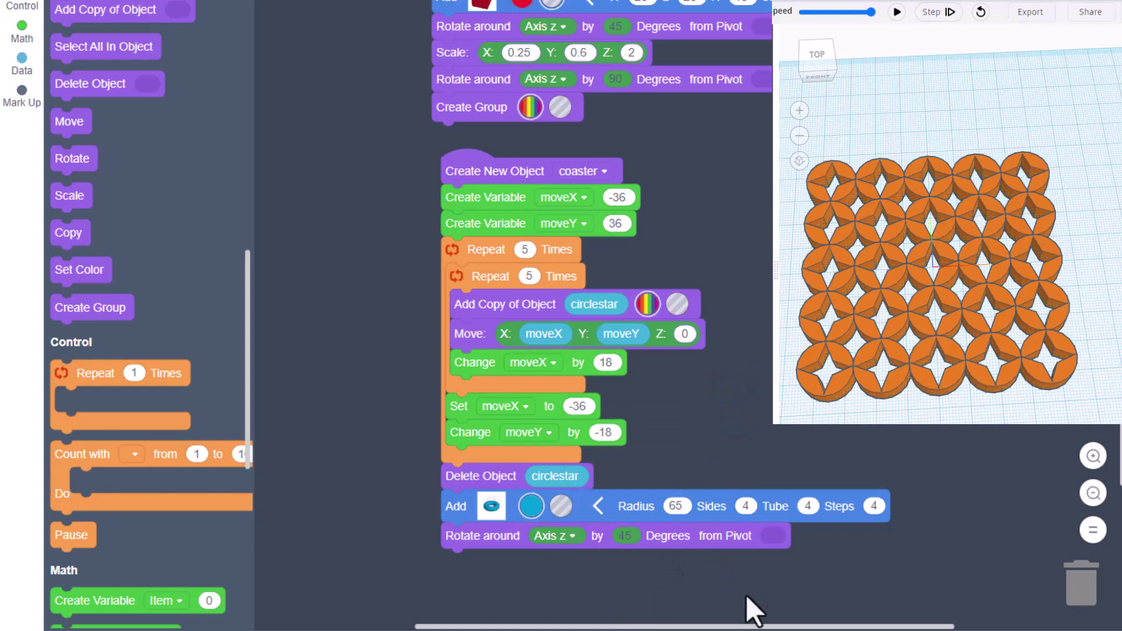
{"action": "left_click", "coordinate": [896, 16]}
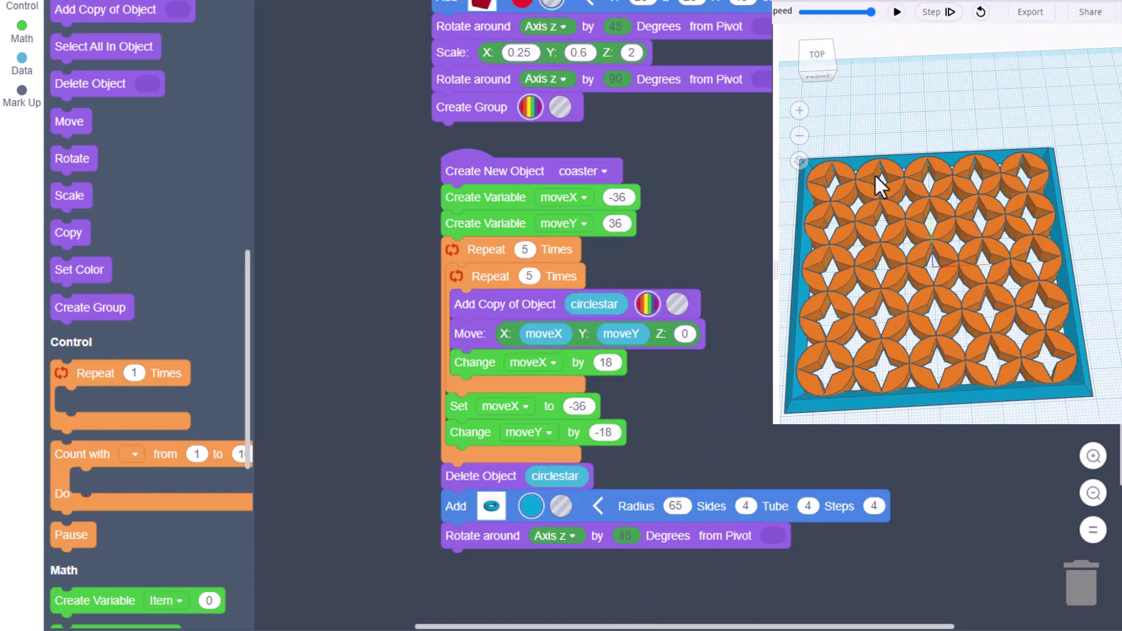
Group the whole coaster into one purple piece and run the program.
{"action": "right_click_drag", "start_coordinate": [875, 174], "coordinate": [883, 50]}
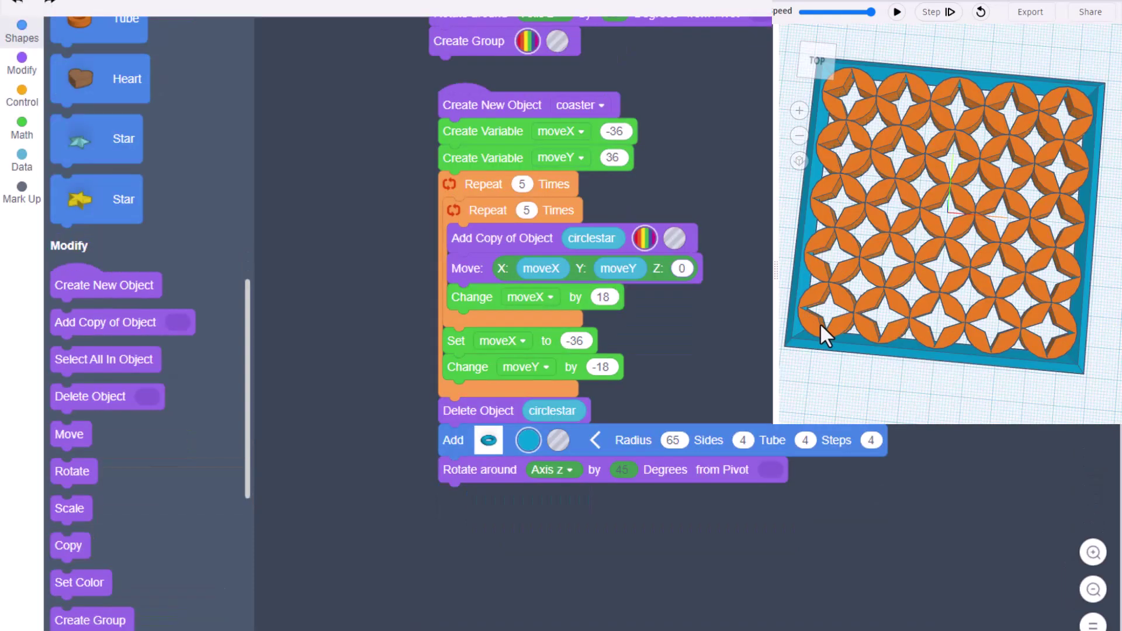
{"action": "mouse_move", "coordinate": [819, 322]}
{"action": "right_mouse_down"}
{"action": "mouse_move", "coordinate": [845, 329]}
{"action": "mouse_move", "coordinate": [822, 322]}
{"action": "right_mouse_up"}
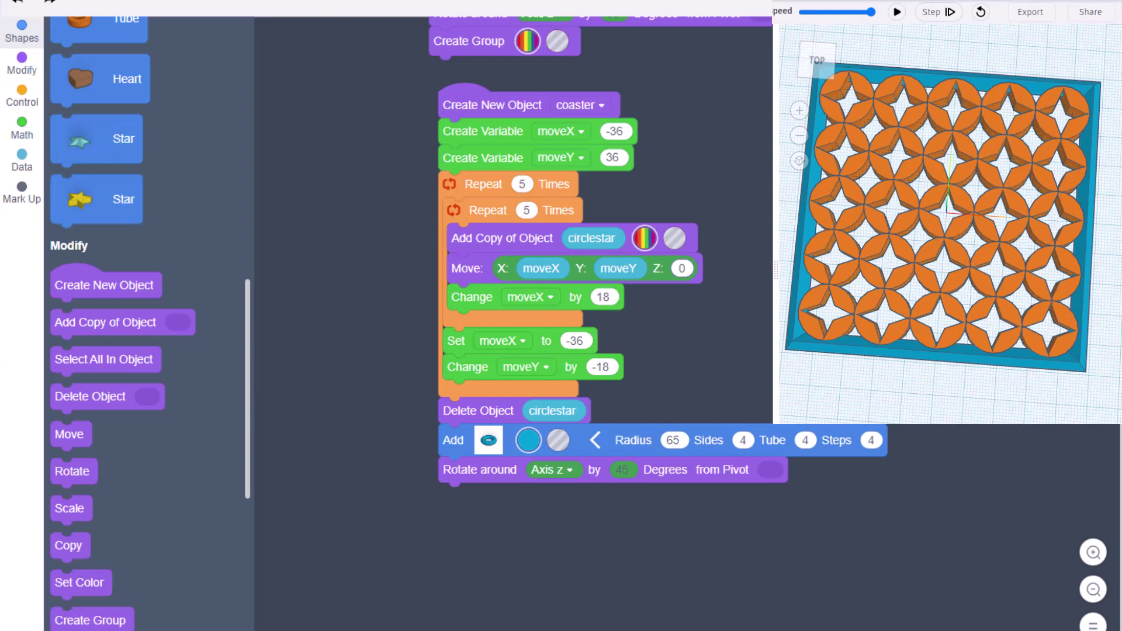
{"action": "left_click_drag", "start_coordinate": [80, 613], "coordinate": [556, 495]}
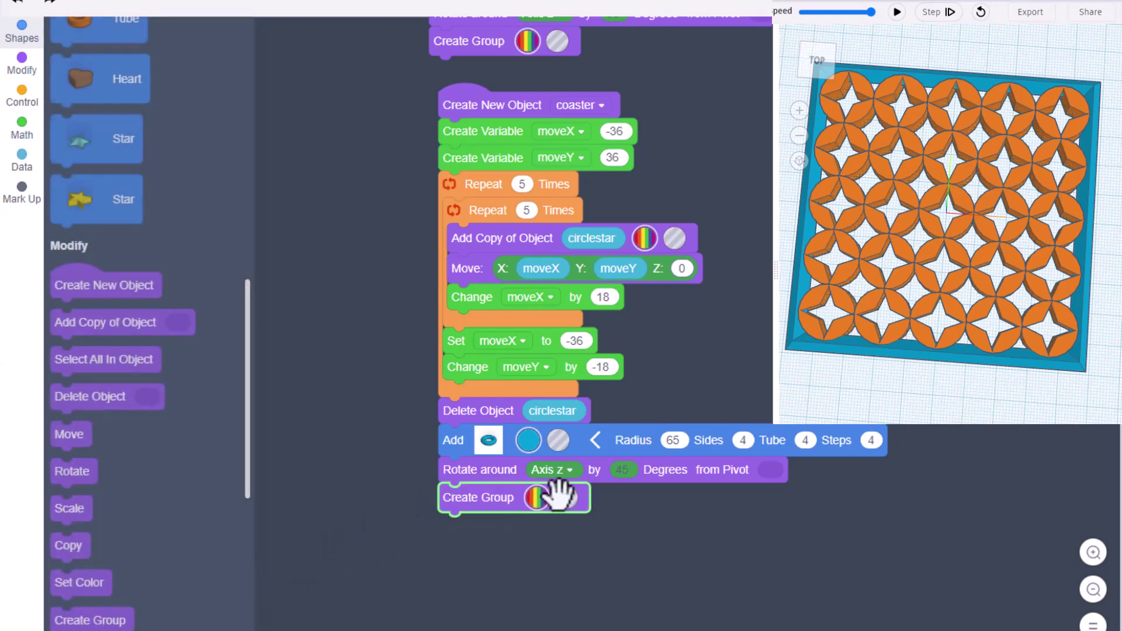
{"action": "left_click", "coordinate": [537, 498]}
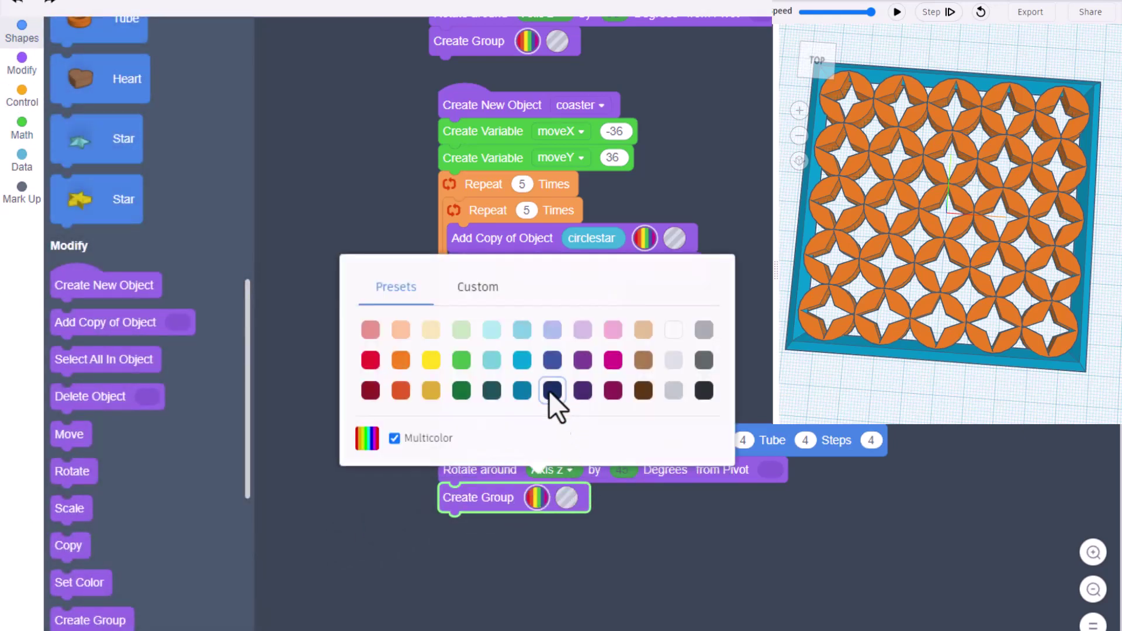
{"action": "left_click", "coordinate": [583, 360]}
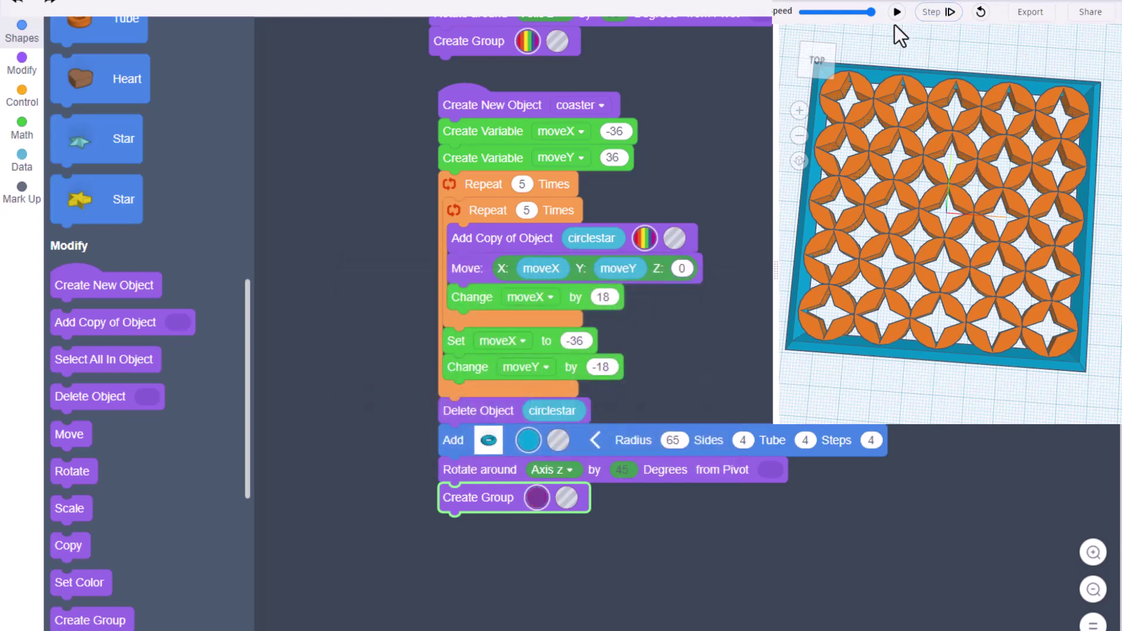
{"action": "left_click", "coordinate": [898, 13]}
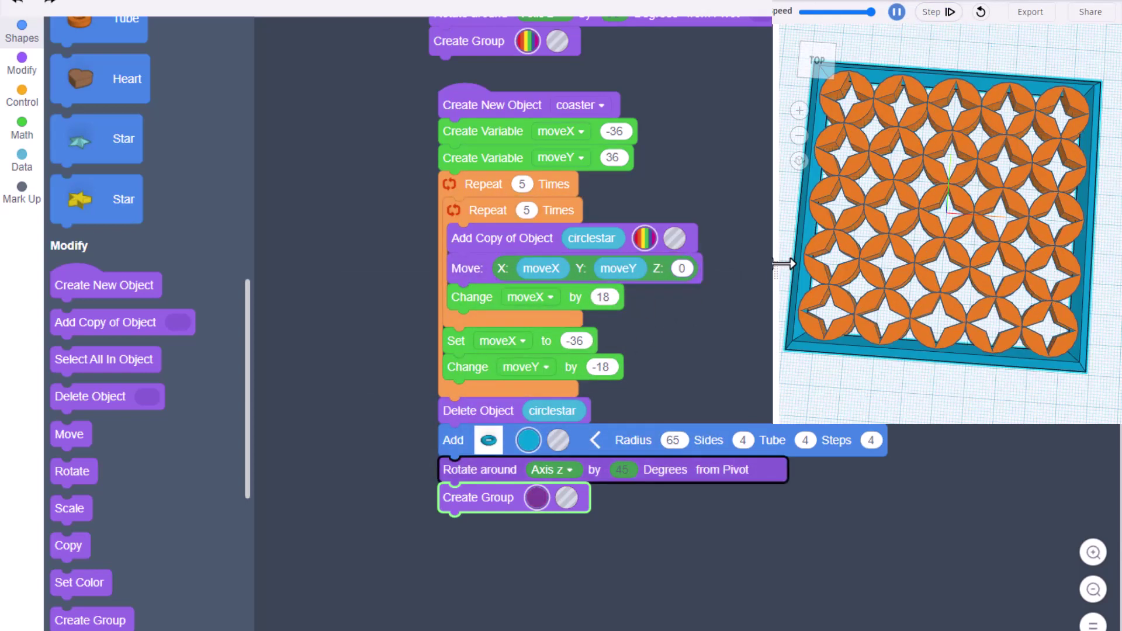
Hide the 3D preview to show more of the code.
{"action": "scroll", "coordinate": [899, 252], "scroll_direction": "up", "scroll_amount": 5}
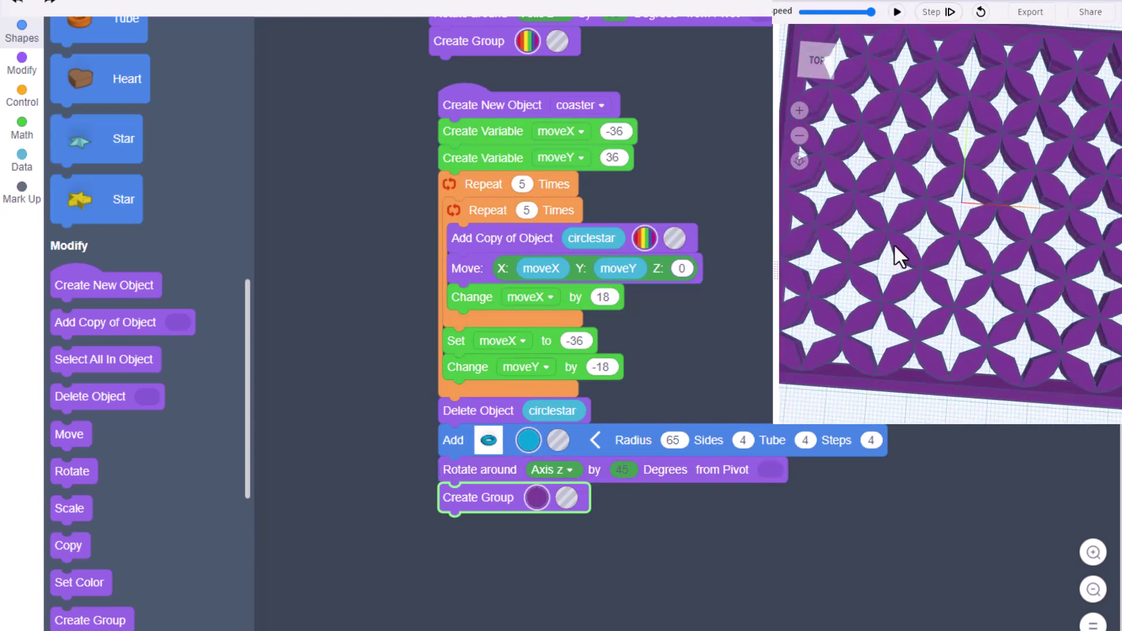
{"action": "scroll", "coordinate": [888, 260], "scroll_direction": "up", "scroll_amount": 5}
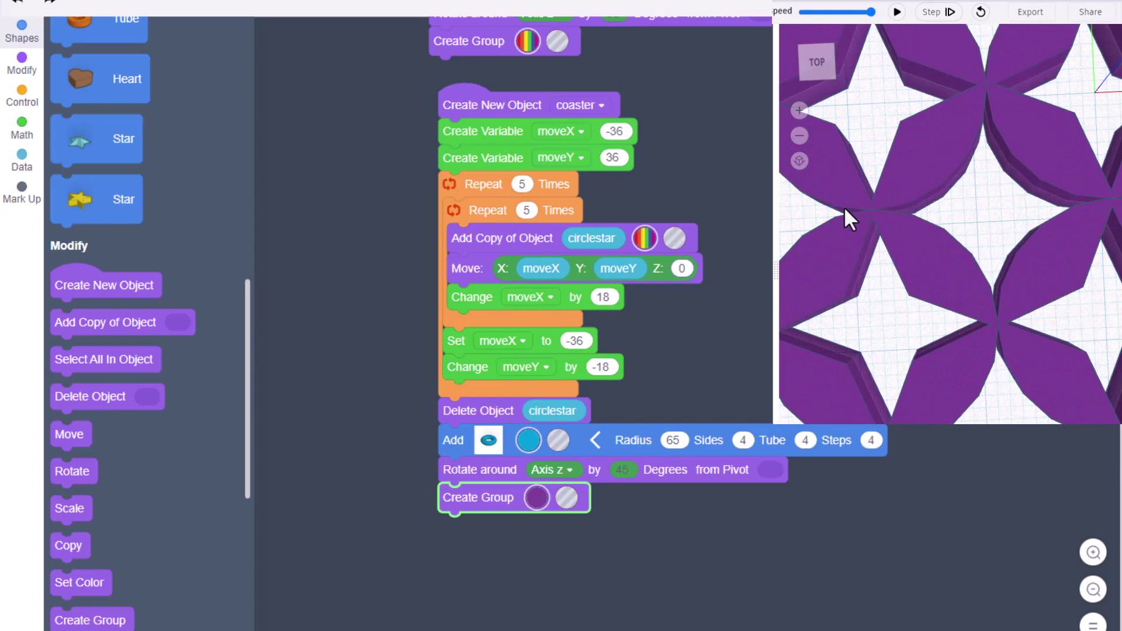
{"action": "scroll", "coordinate": [861, 155], "scroll_direction": "down", "scroll_amount": 10}
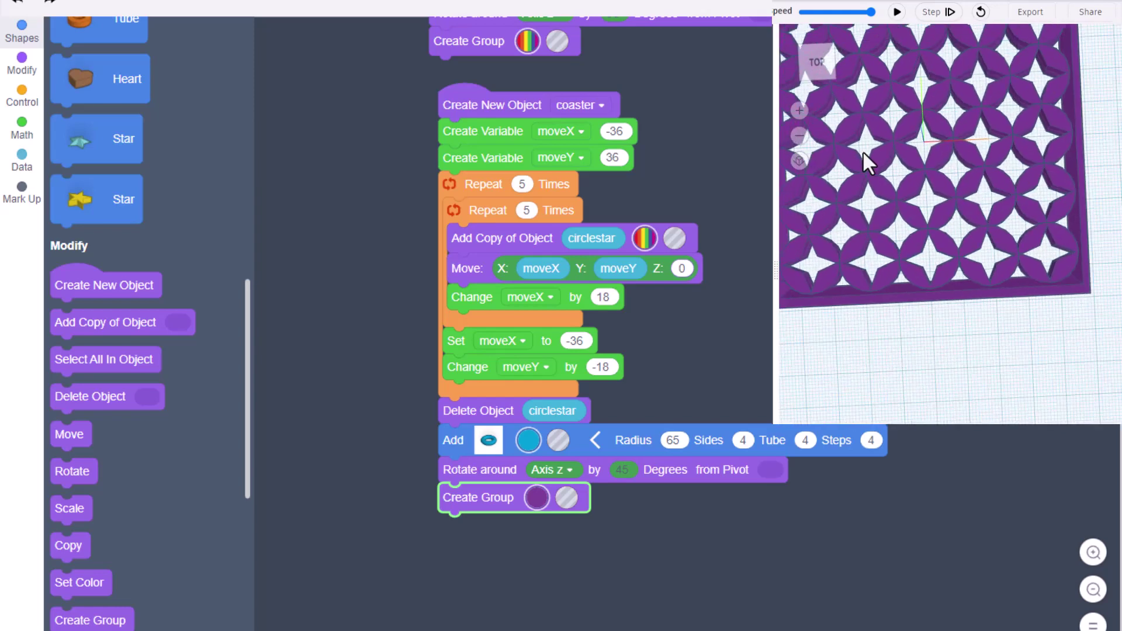
{"action": "left_click", "coordinate": [776, 118]}
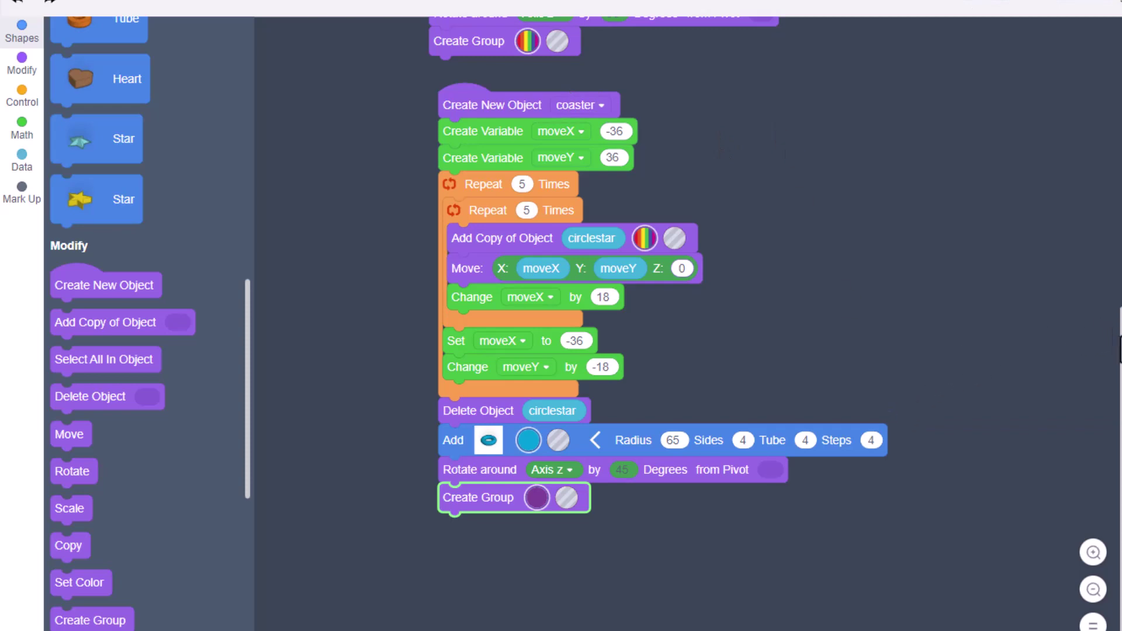
Change the circlestar cylinder radius to 10 and run the program.
{"action": "scroll", "coordinate": [719, 333], "scroll_direction": "up", "scroll_amount": 7}
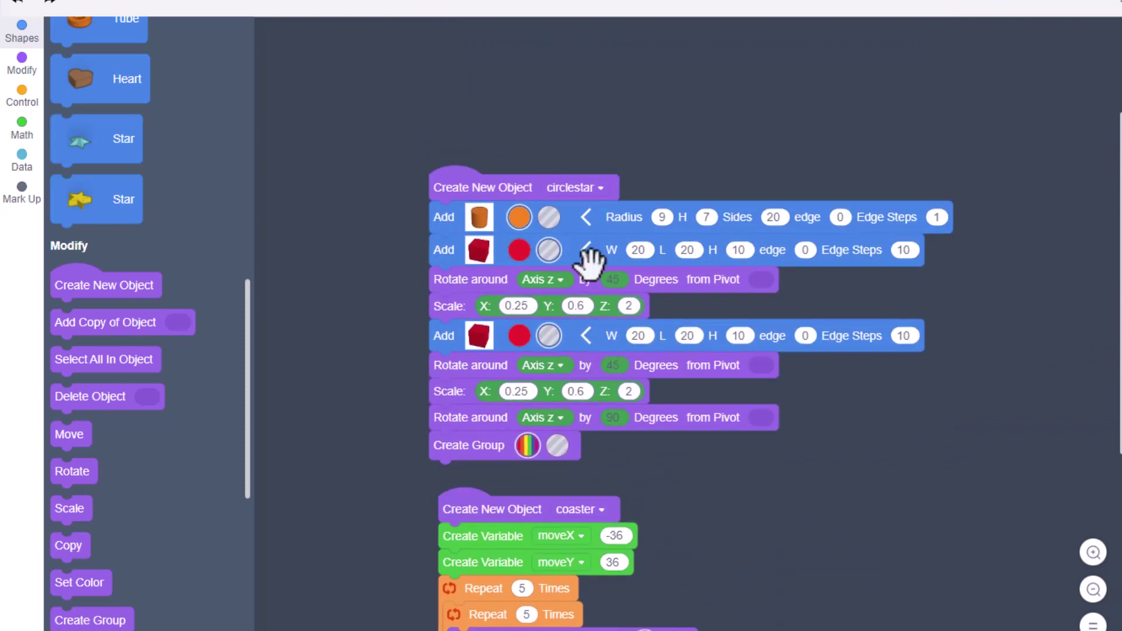
{"action": "scroll", "coordinate": [589, 253], "scroll_direction": "up", "scroll_amount": 1}
{"action": "scroll", "coordinate": [589, 253], "scroll_direction": "down", "scroll_amount": 1}
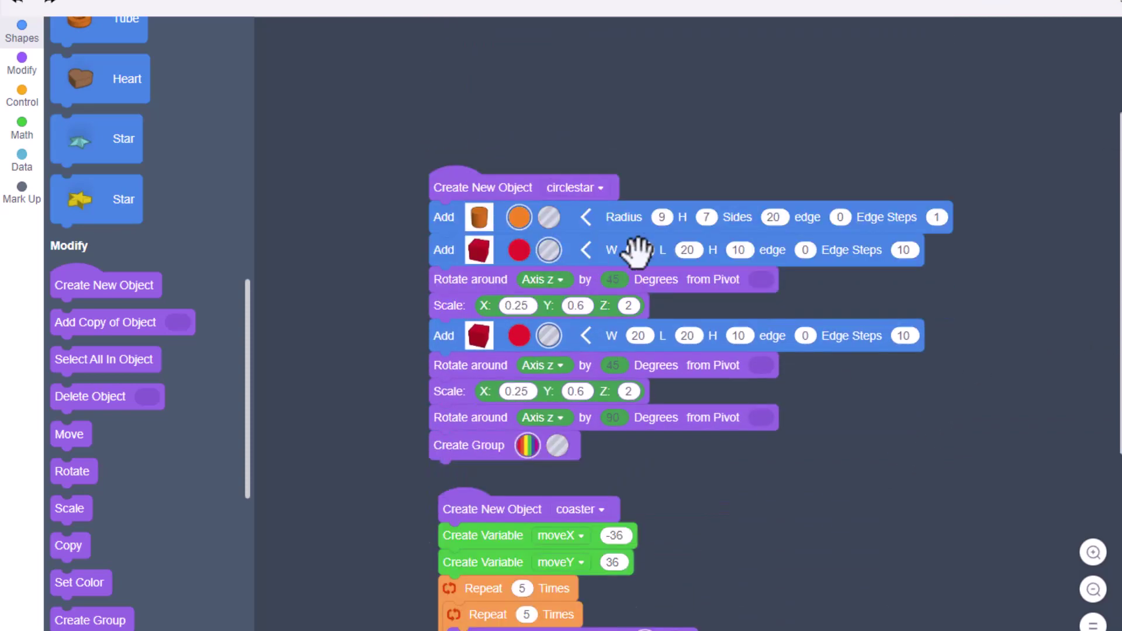
{"action": "left_click", "coordinate": [661, 217]}
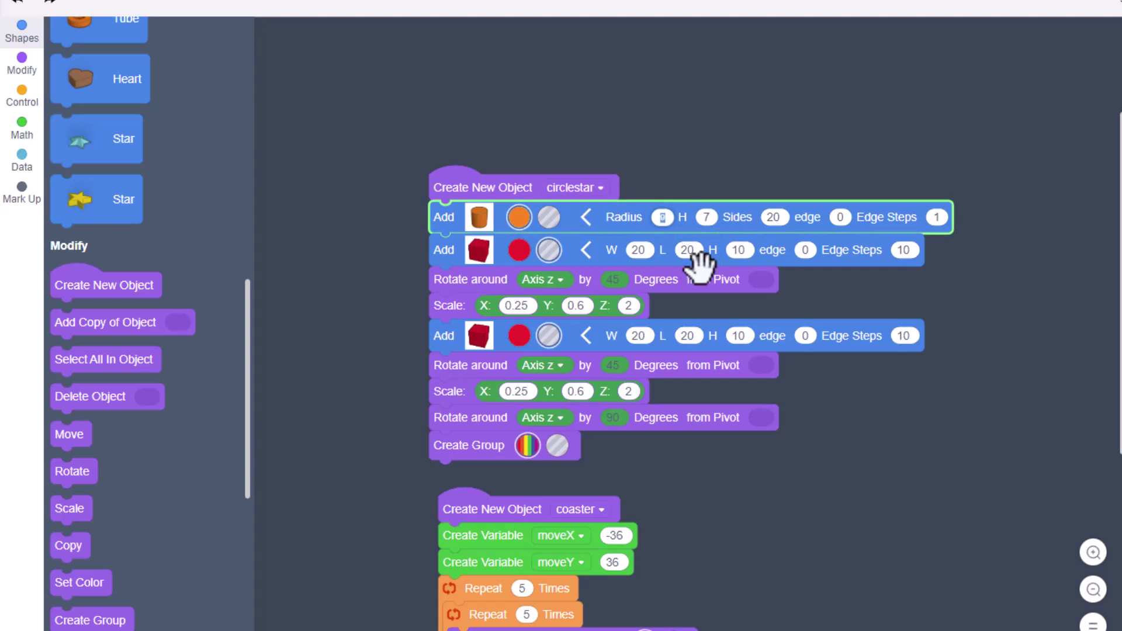
{"action": "type", "text": "10"}
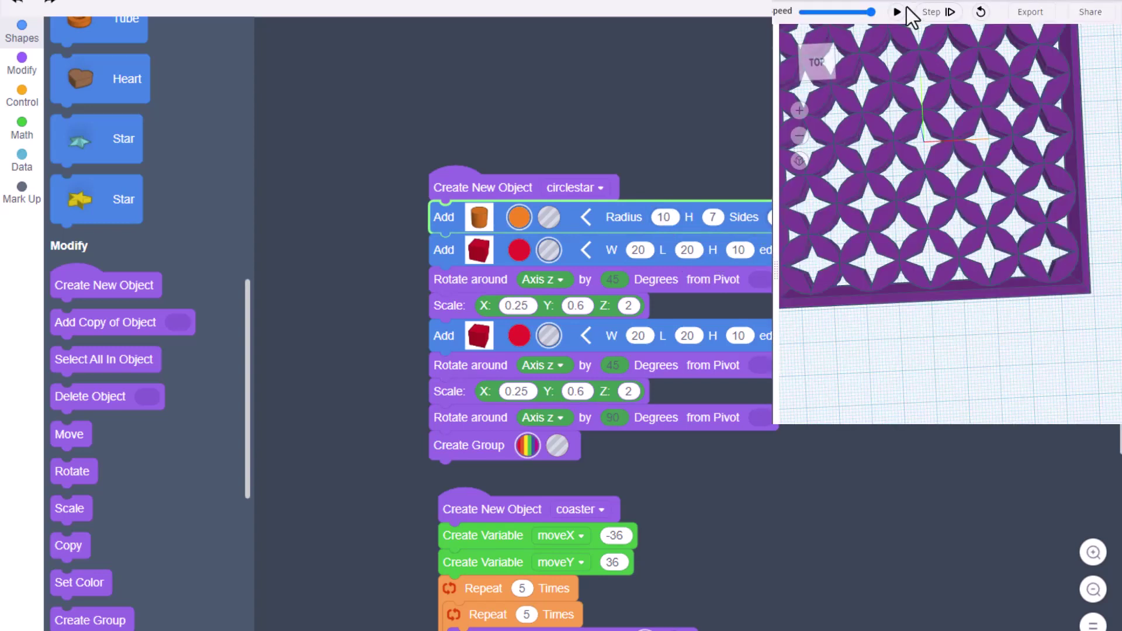
{"action": "left_click", "coordinate": [895, 14]}
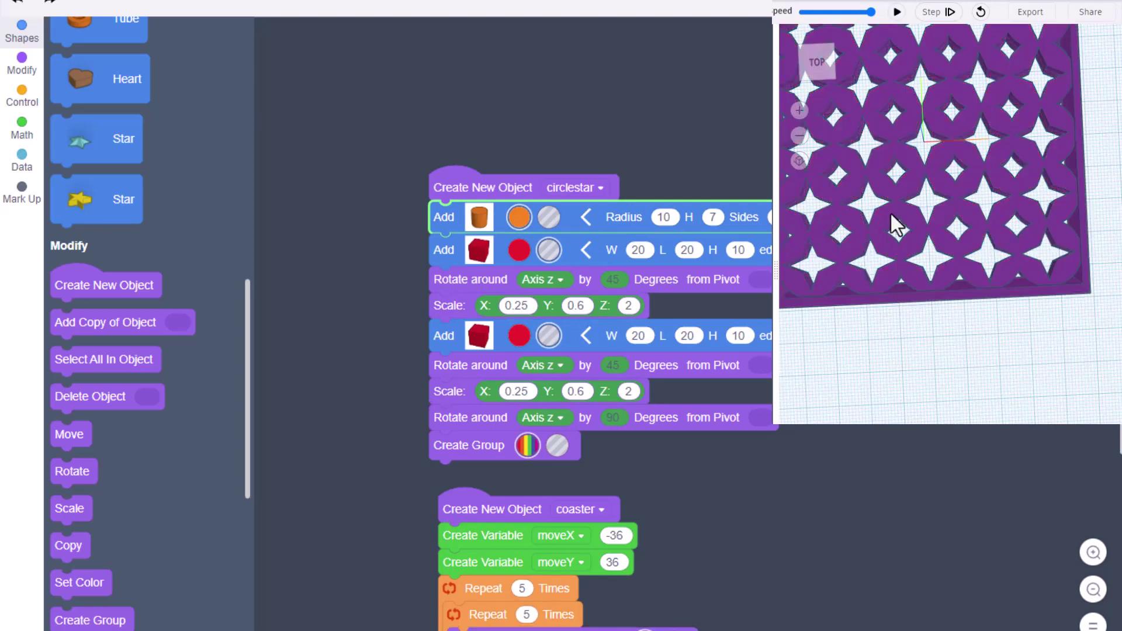
Orbit the preview to inspect the finished purple coaster.
{"action": "scroll", "coordinate": [929, 243], "scroll_direction": "up", "scroll_amount": 5}
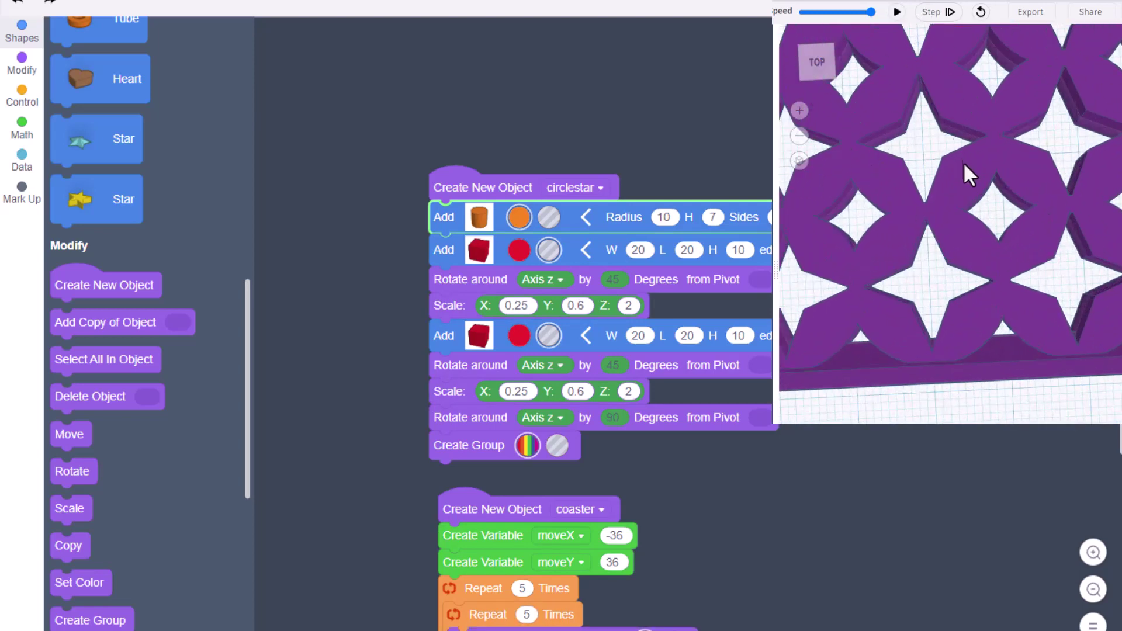
{"action": "scroll", "coordinate": [973, 257], "scroll_direction": "down", "scroll_amount": 6}
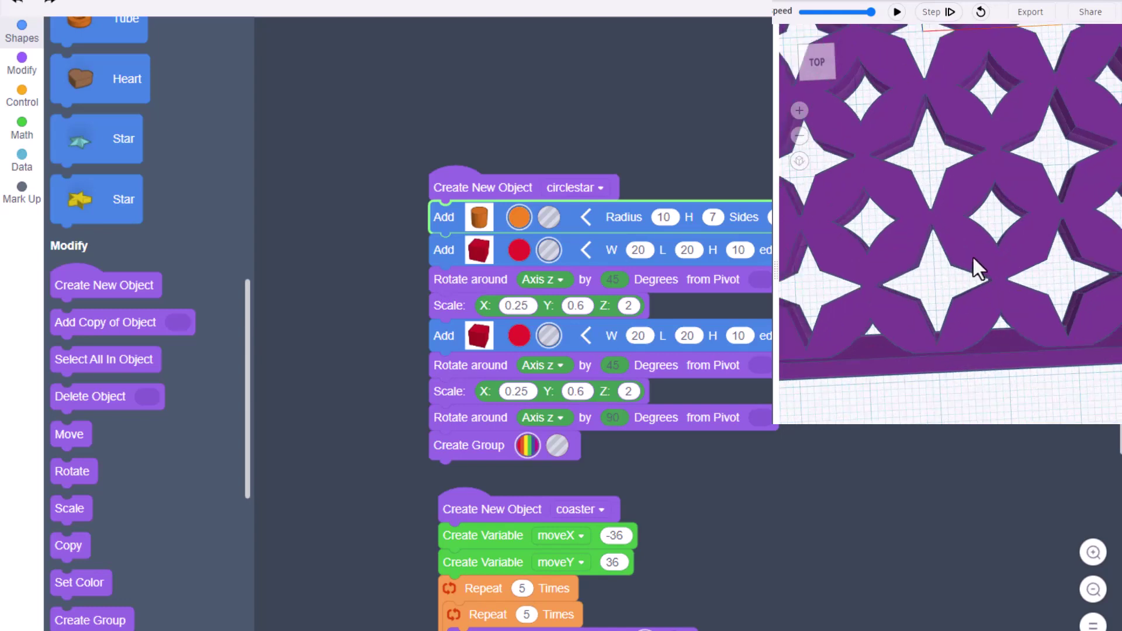
{"action": "right_click_drag", "start_coordinate": [970, 223], "coordinate": [959, 151]}
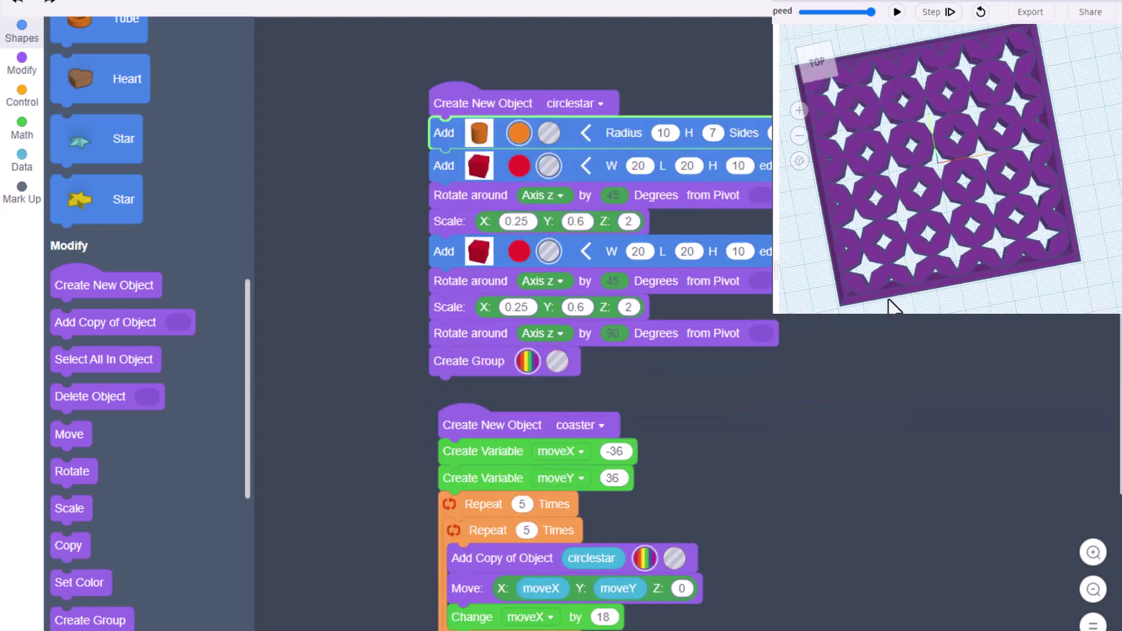
{"action": "right_click_drag", "start_coordinate": [900, 252], "coordinate": [1049, 459]}
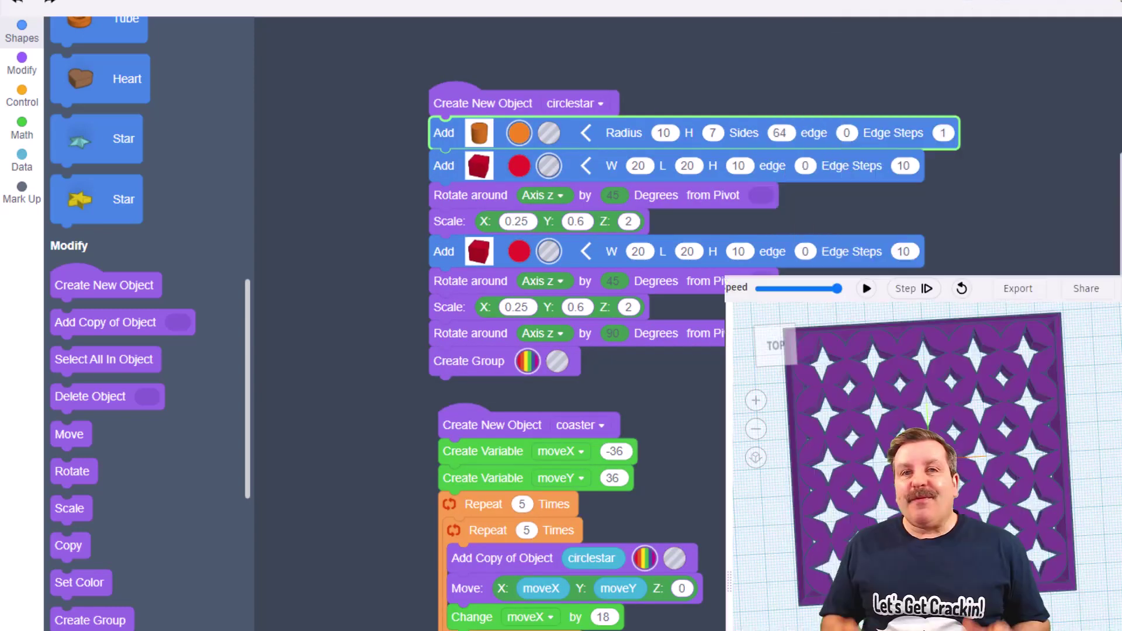